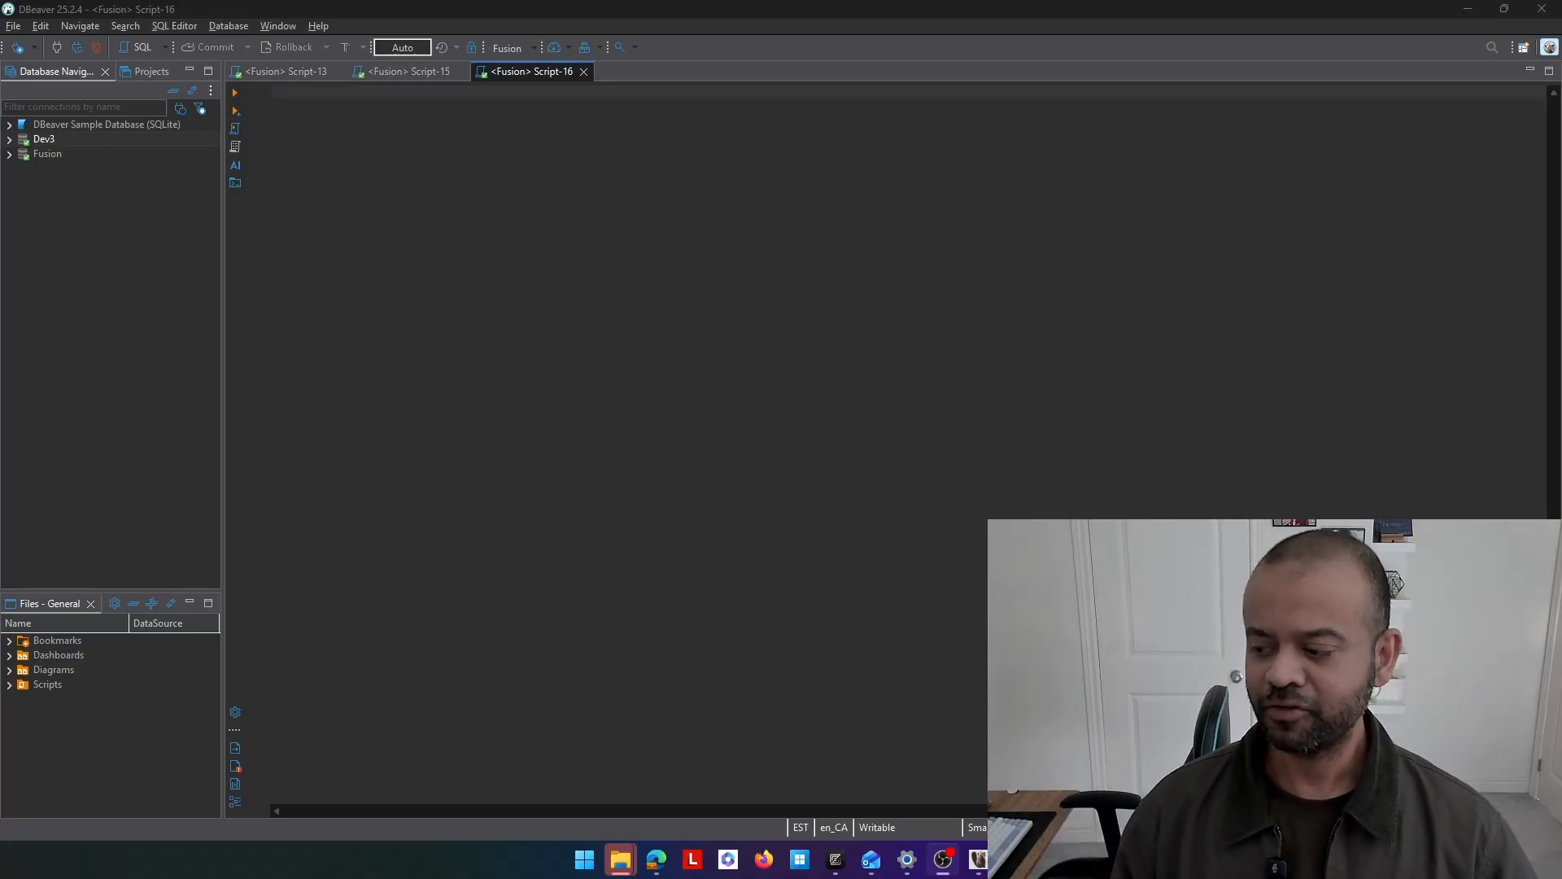
# - In the Edge browser, open FreeSQL's 23ai schema connection details, then regenerate the schema password and copy it
pyautogui.click(656, 859)
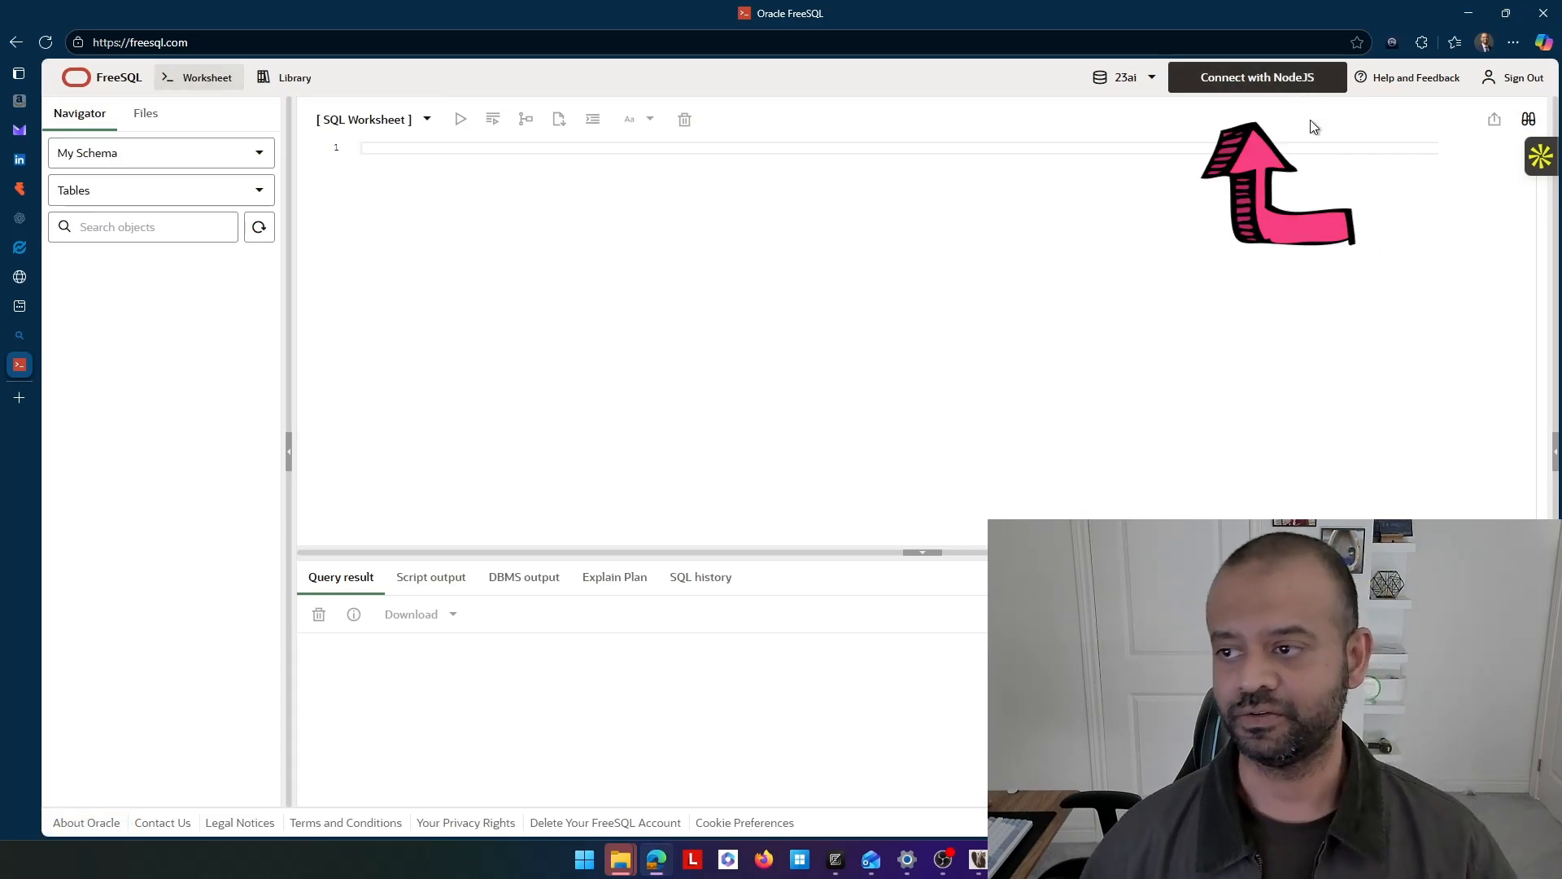
pyautogui.click(1286, 82)
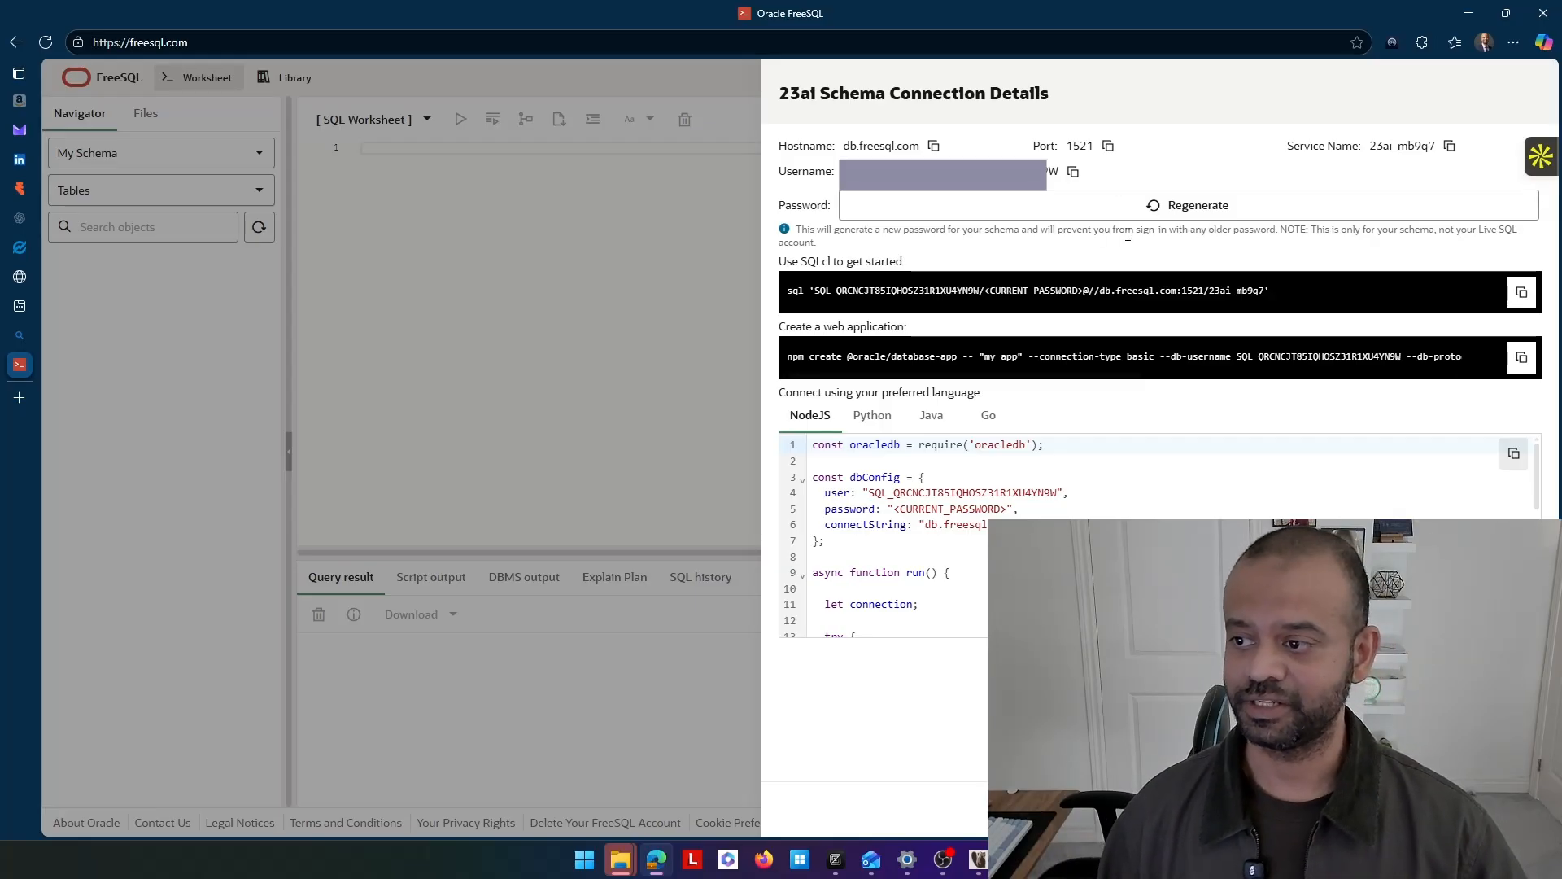
pyautogui.click(1198, 207)
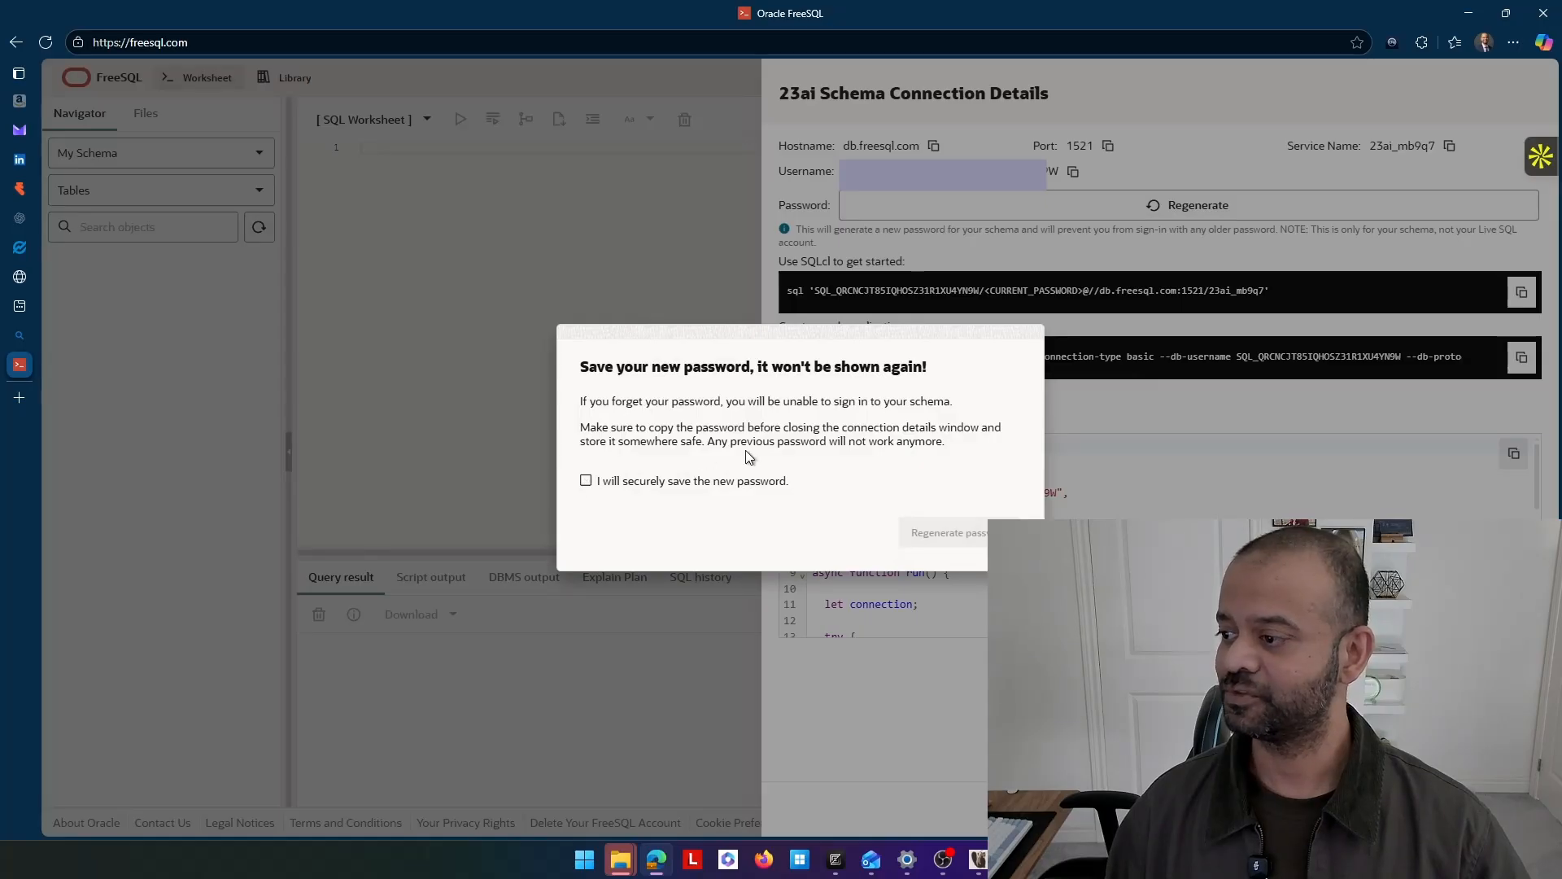
pyautogui.click(583, 484)
pyautogui.click(937, 533)
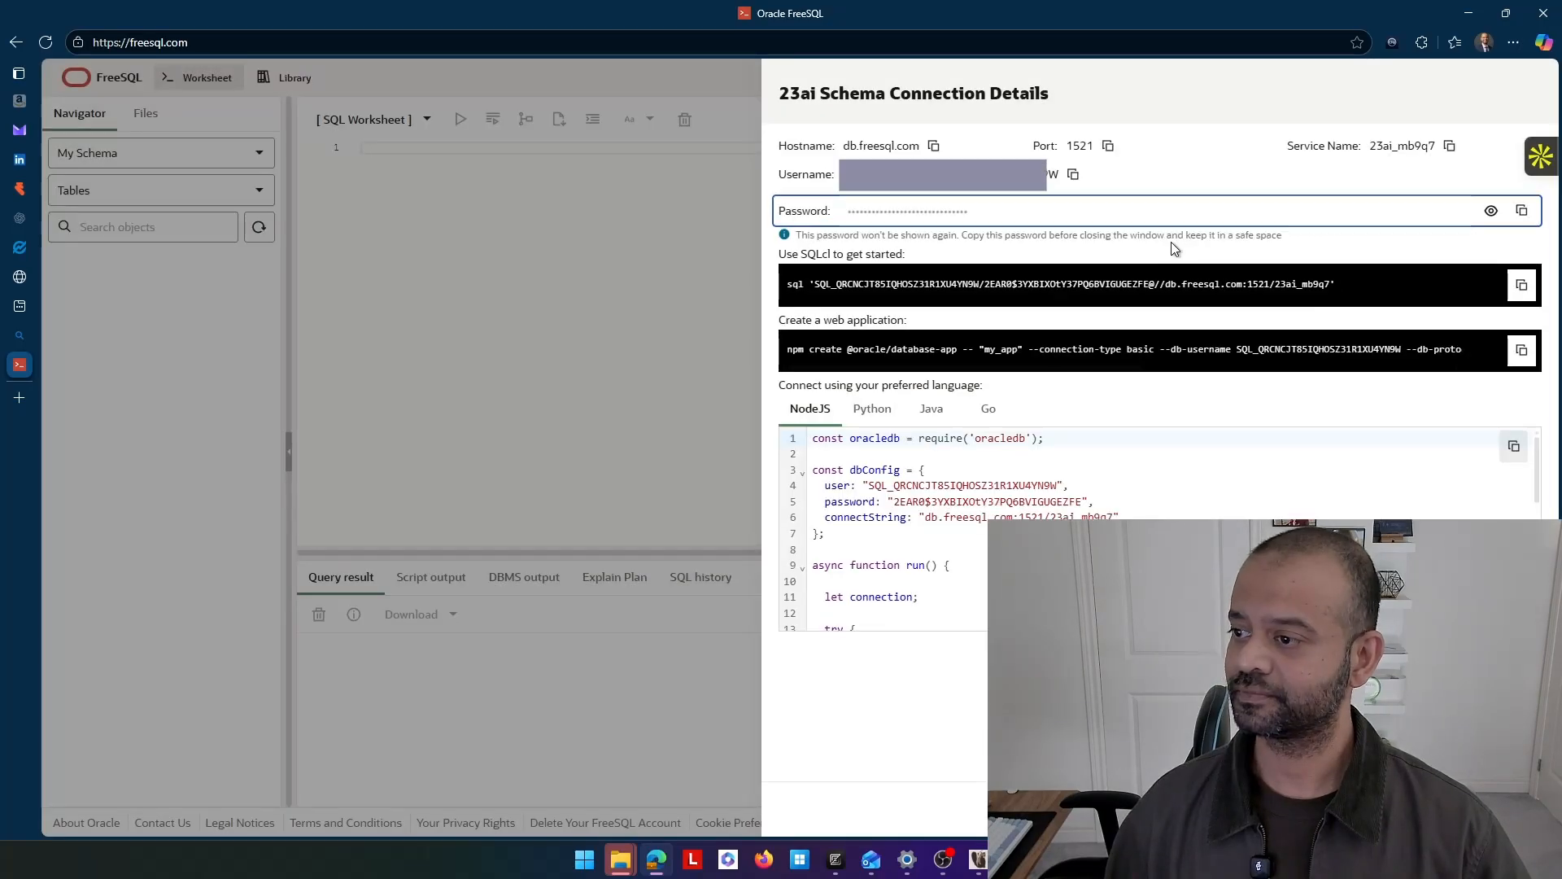
pyautogui.click(1521, 211)
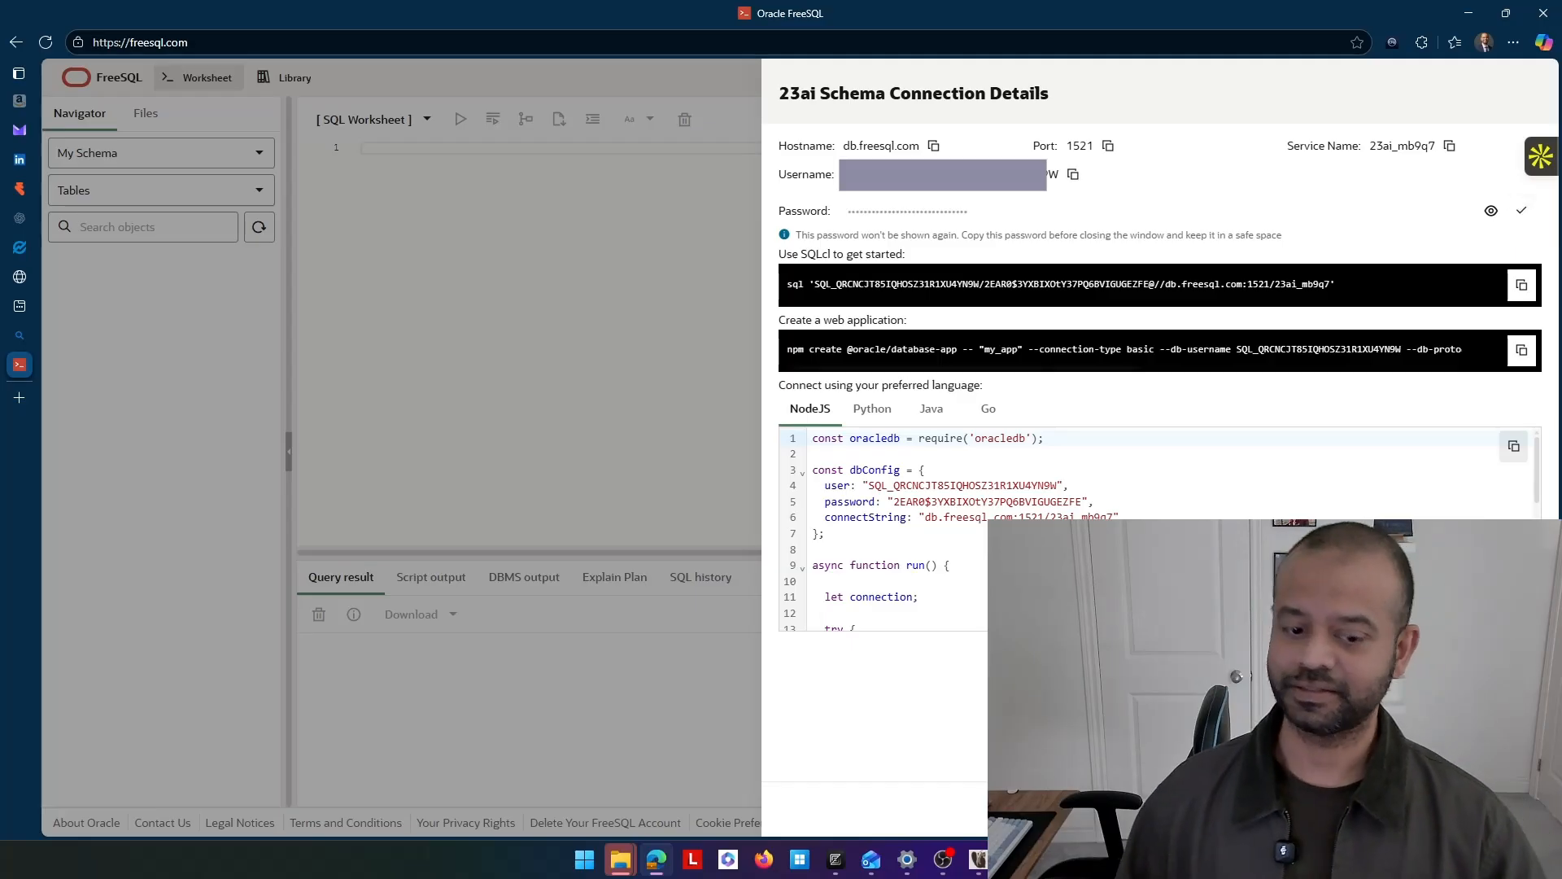
# - Switch to DBeaver and start a new database connection using the Oracle driver
pyautogui.press('super')
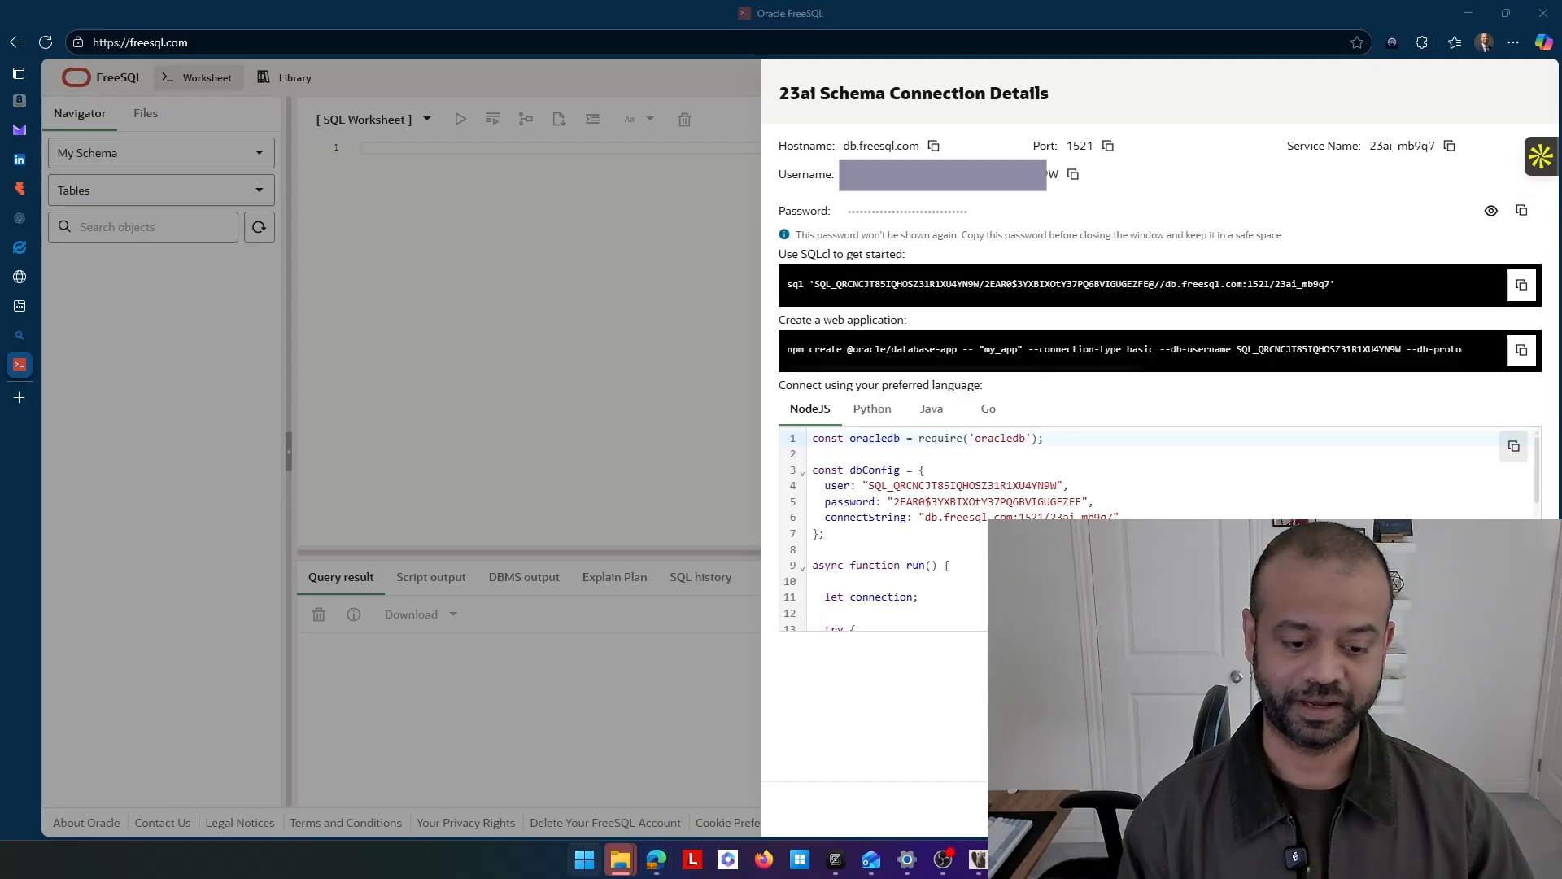
pyautogui.press('Return')
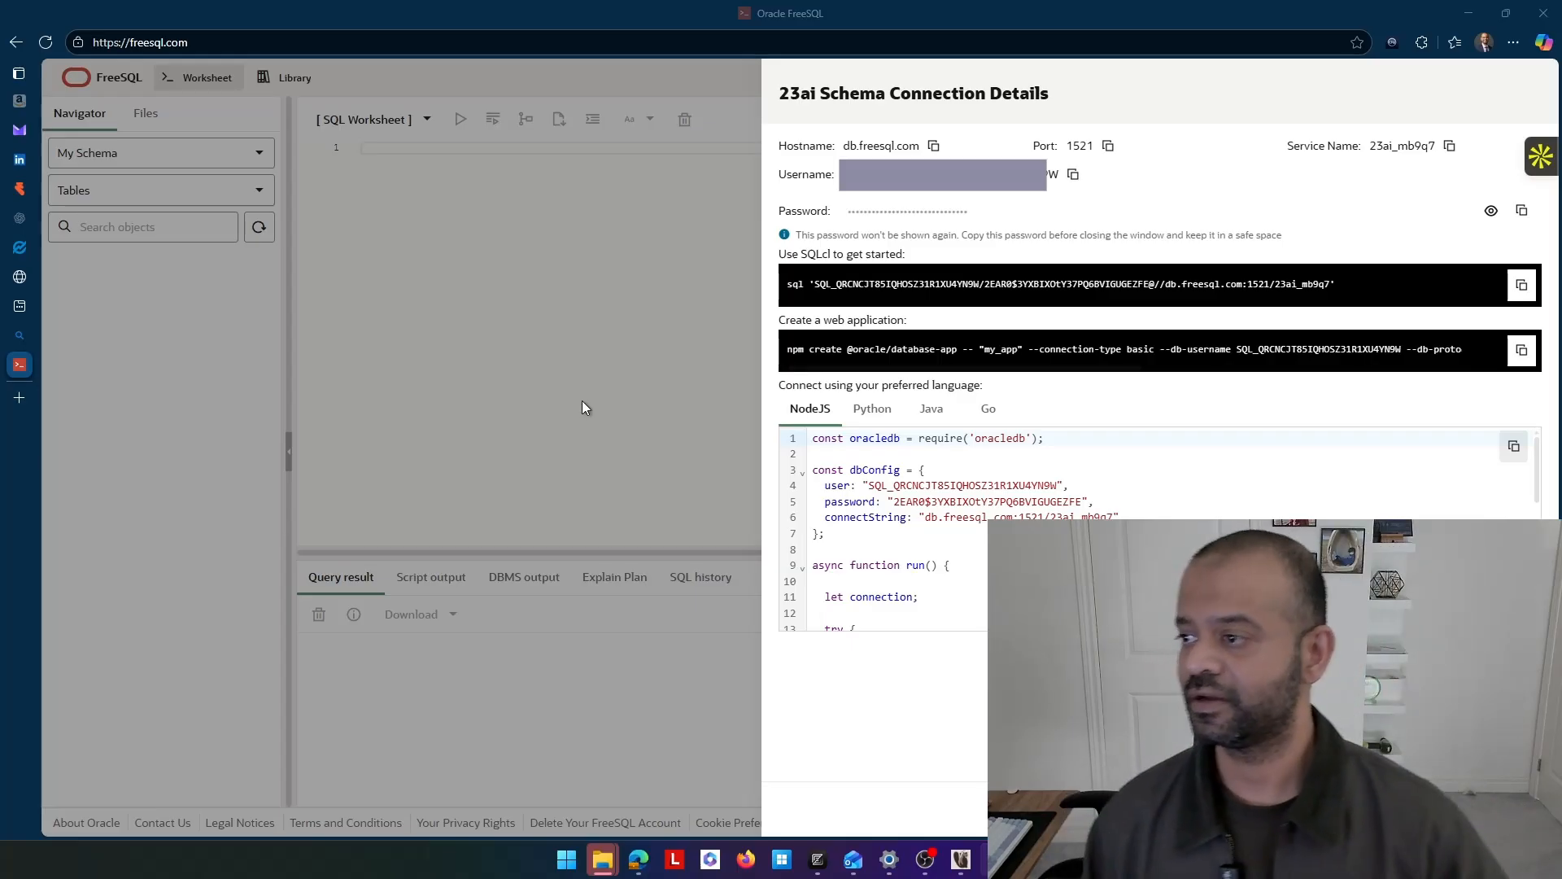
pyautogui.click(960, 861)
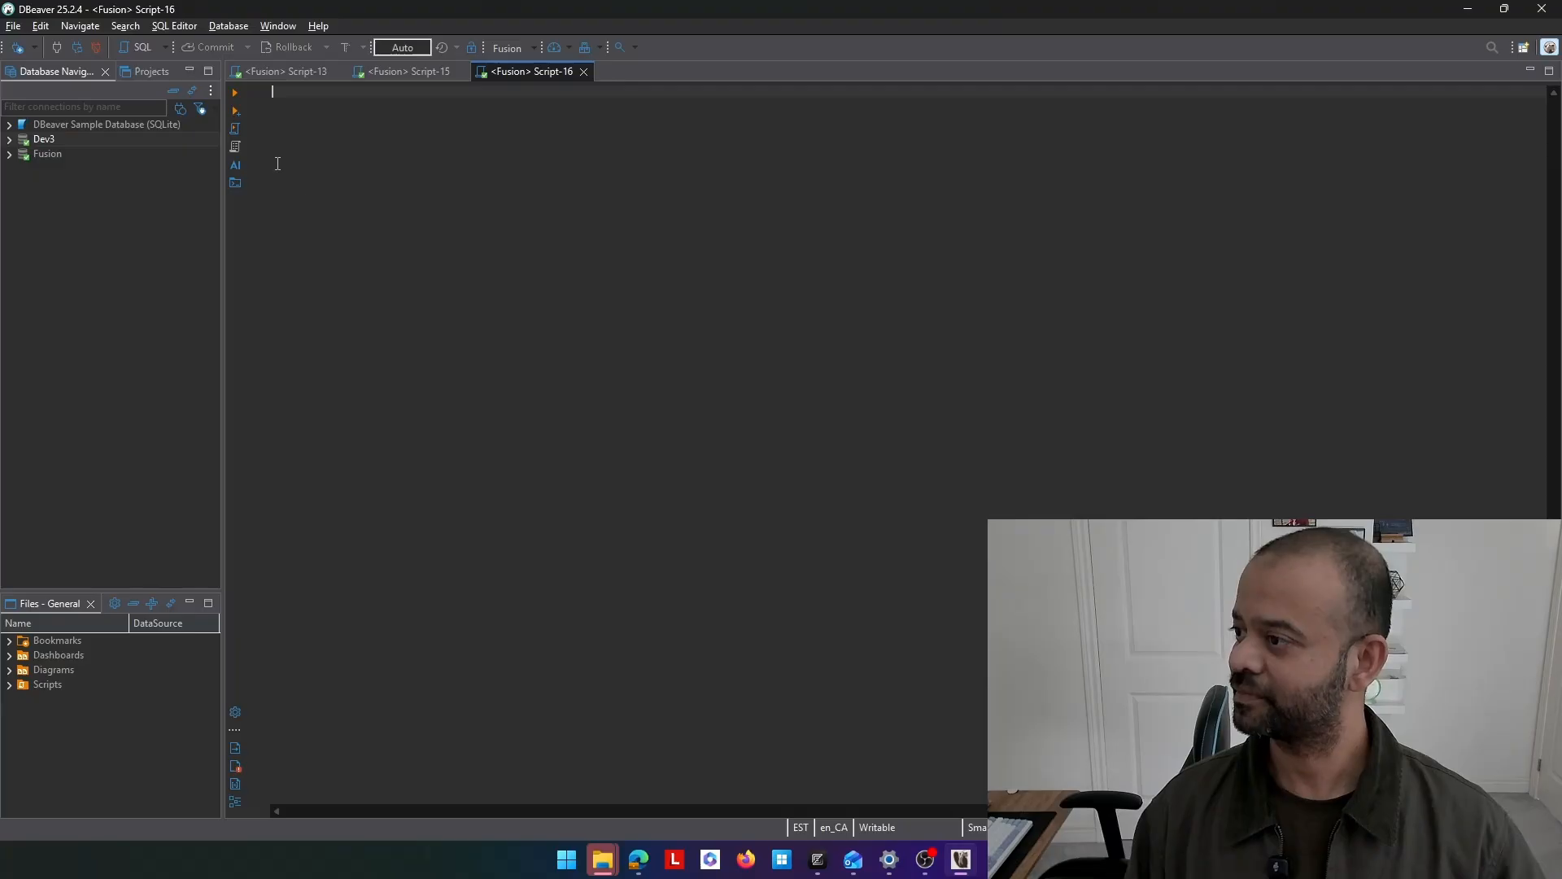
pyautogui.click(211, 91)
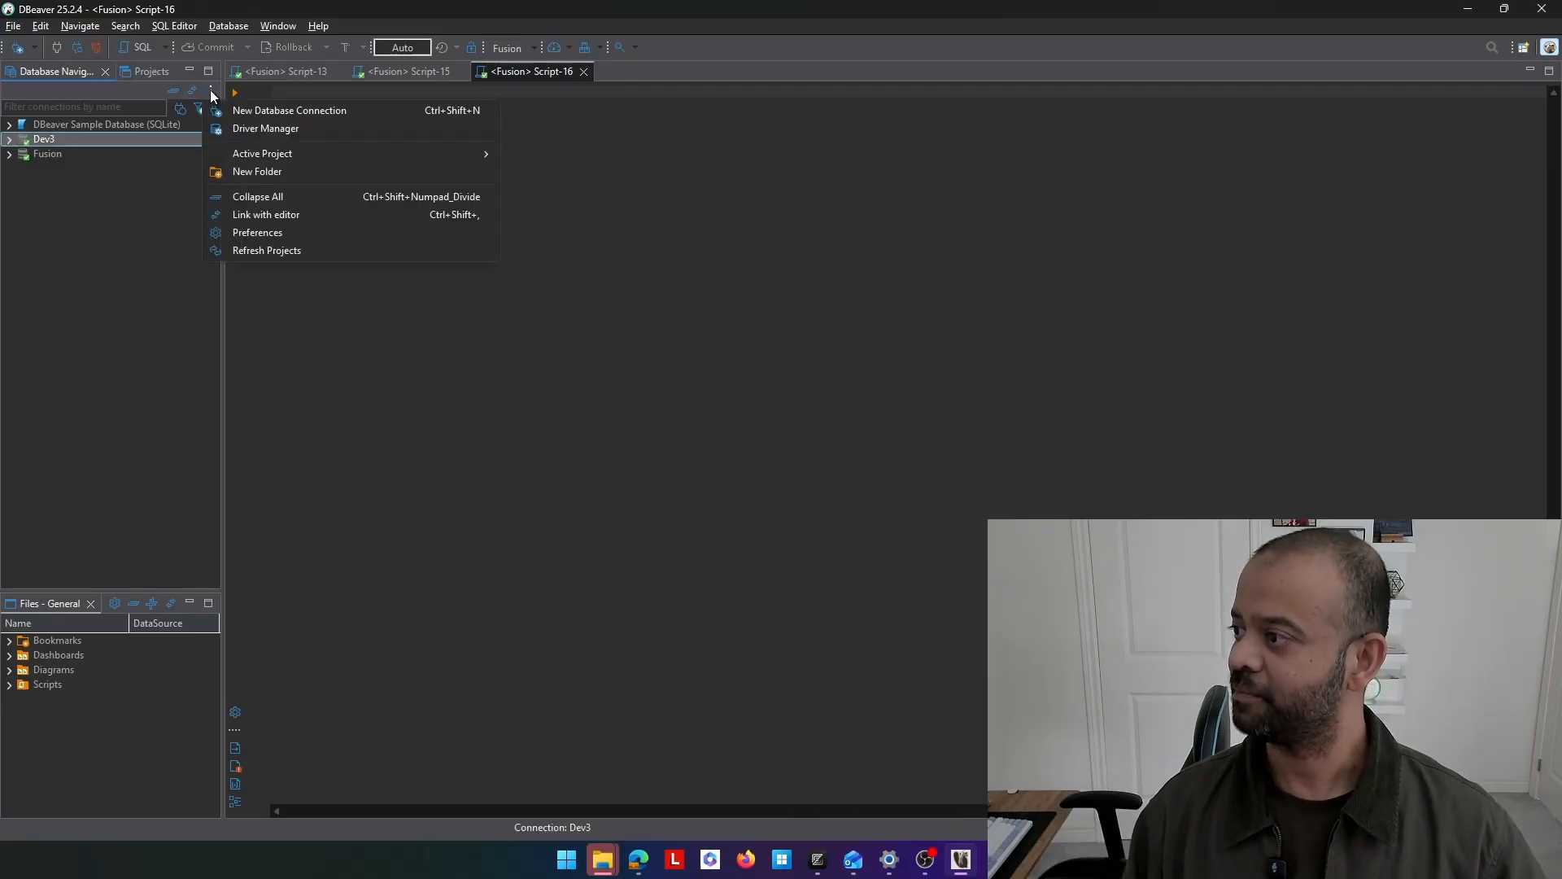
pyautogui.click(291, 112)
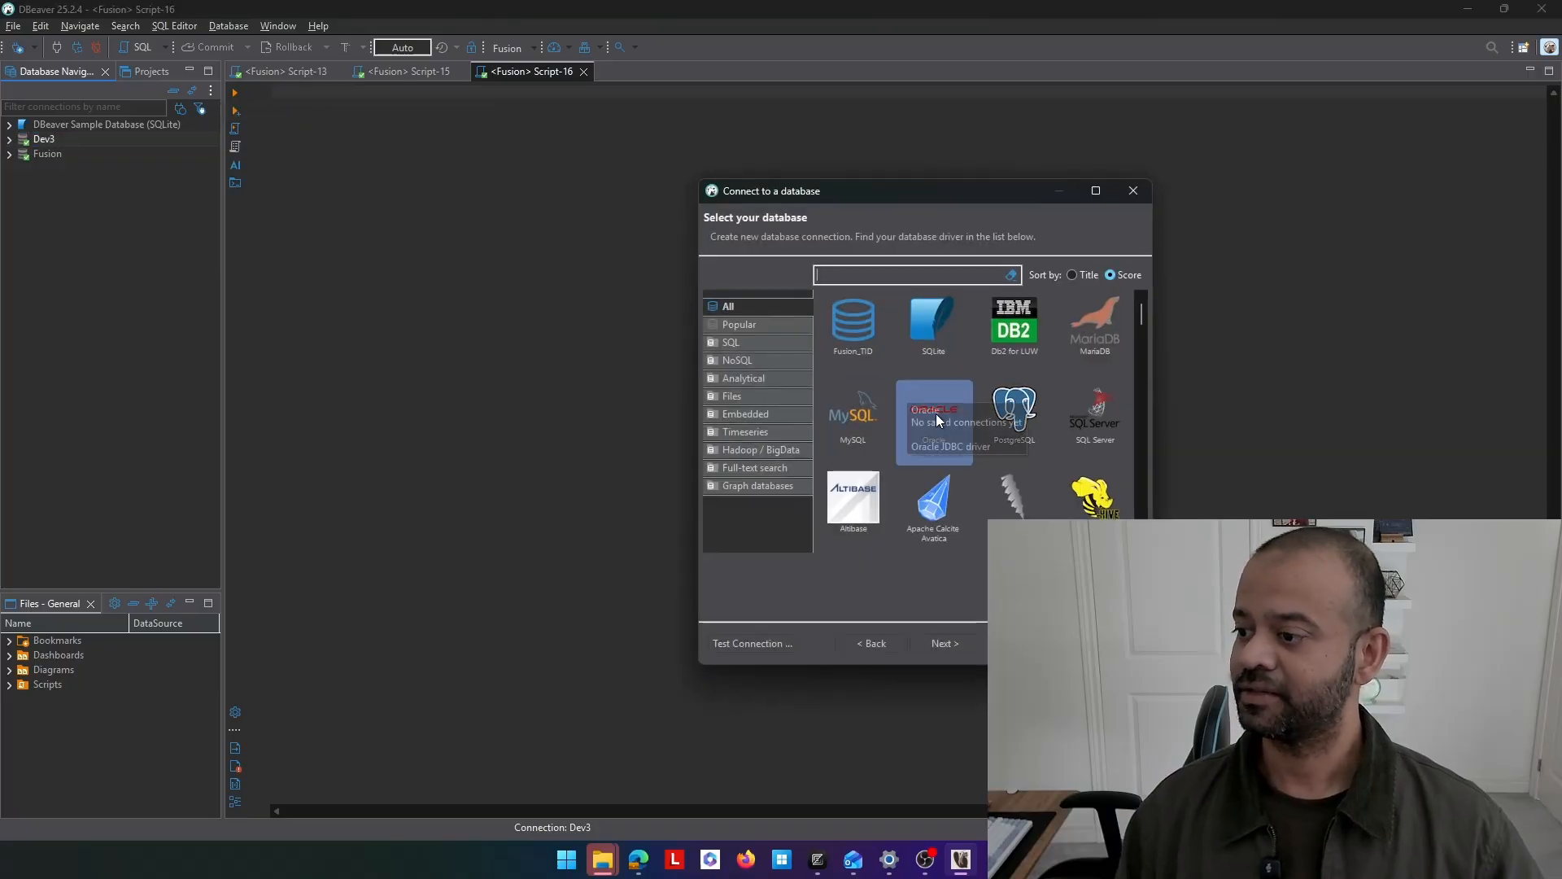
pyautogui.click(941, 412)
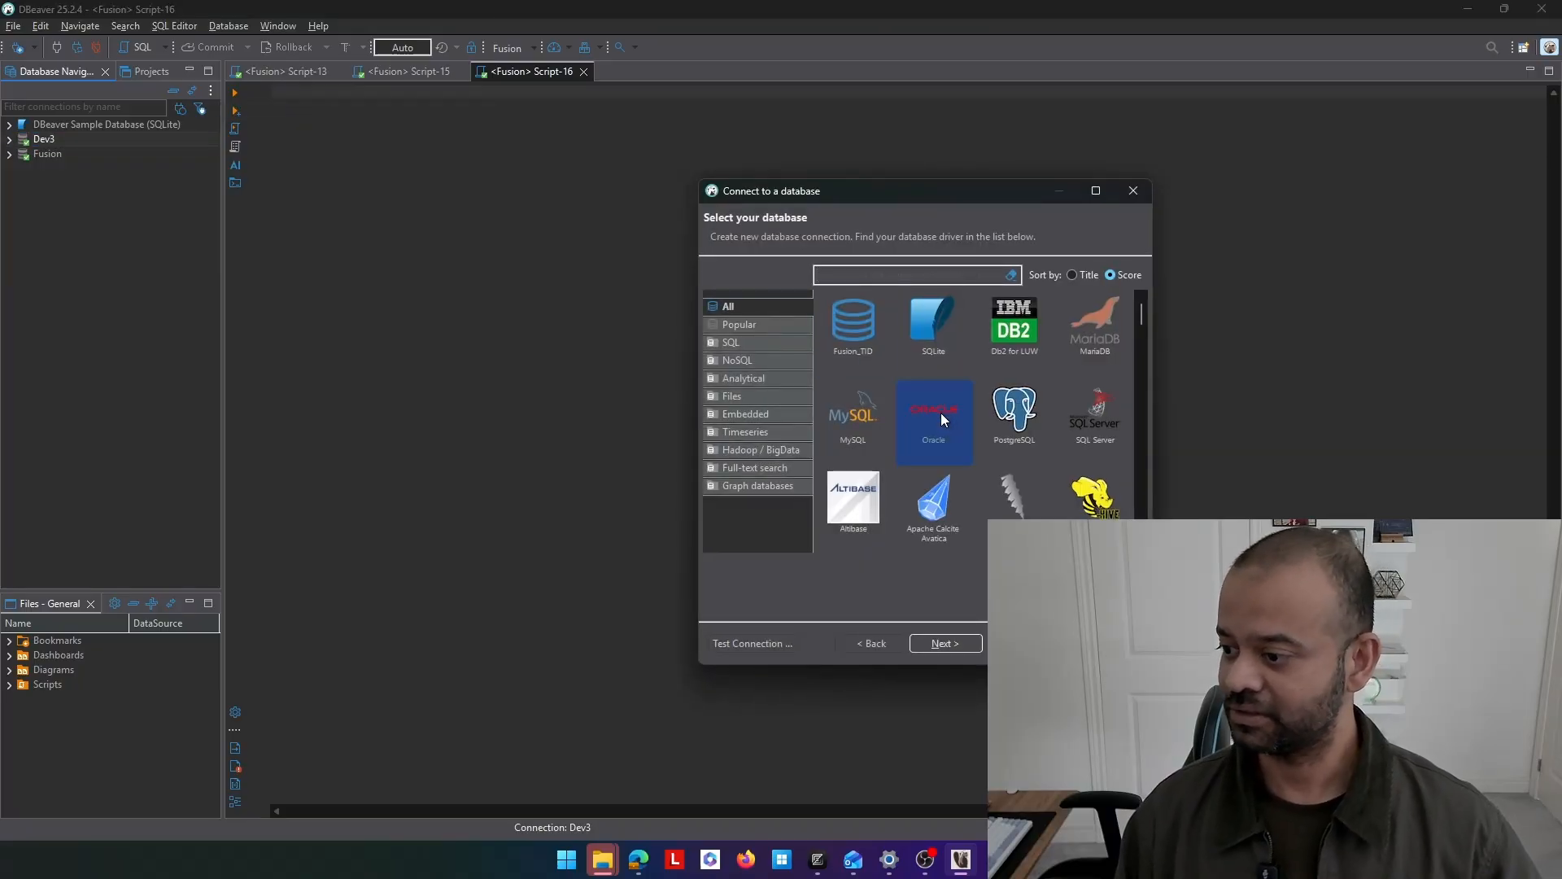
pyautogui.click(956, 649)
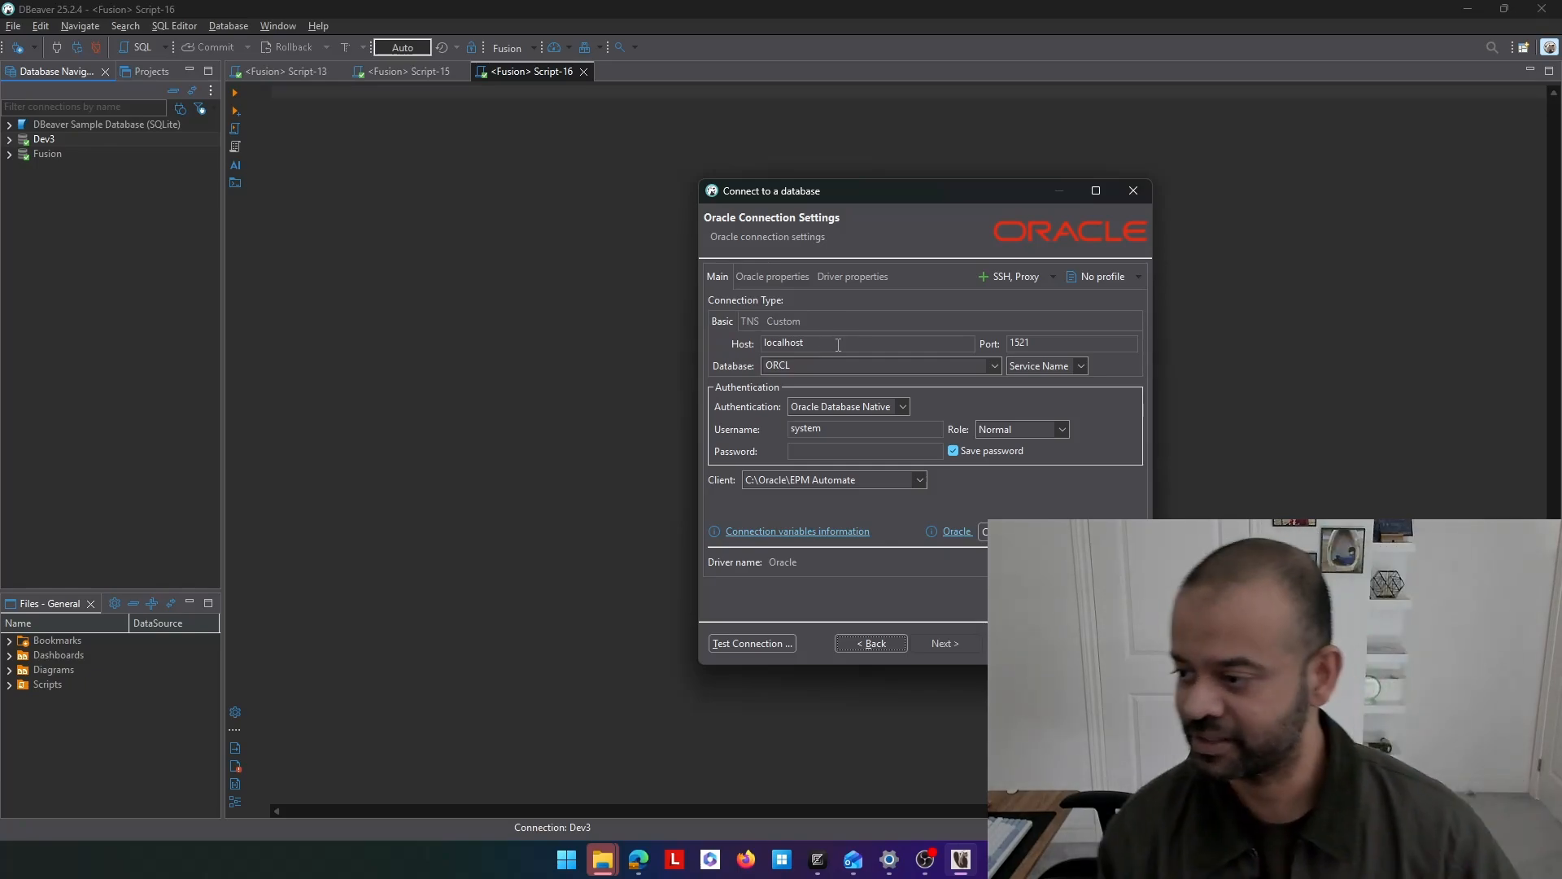
# - Copy the hostname from the FreeSQL page in Edge and set the DBeaver connection's host to db.freesql.com
pyautogui.hotkey('alt', 'Tab')
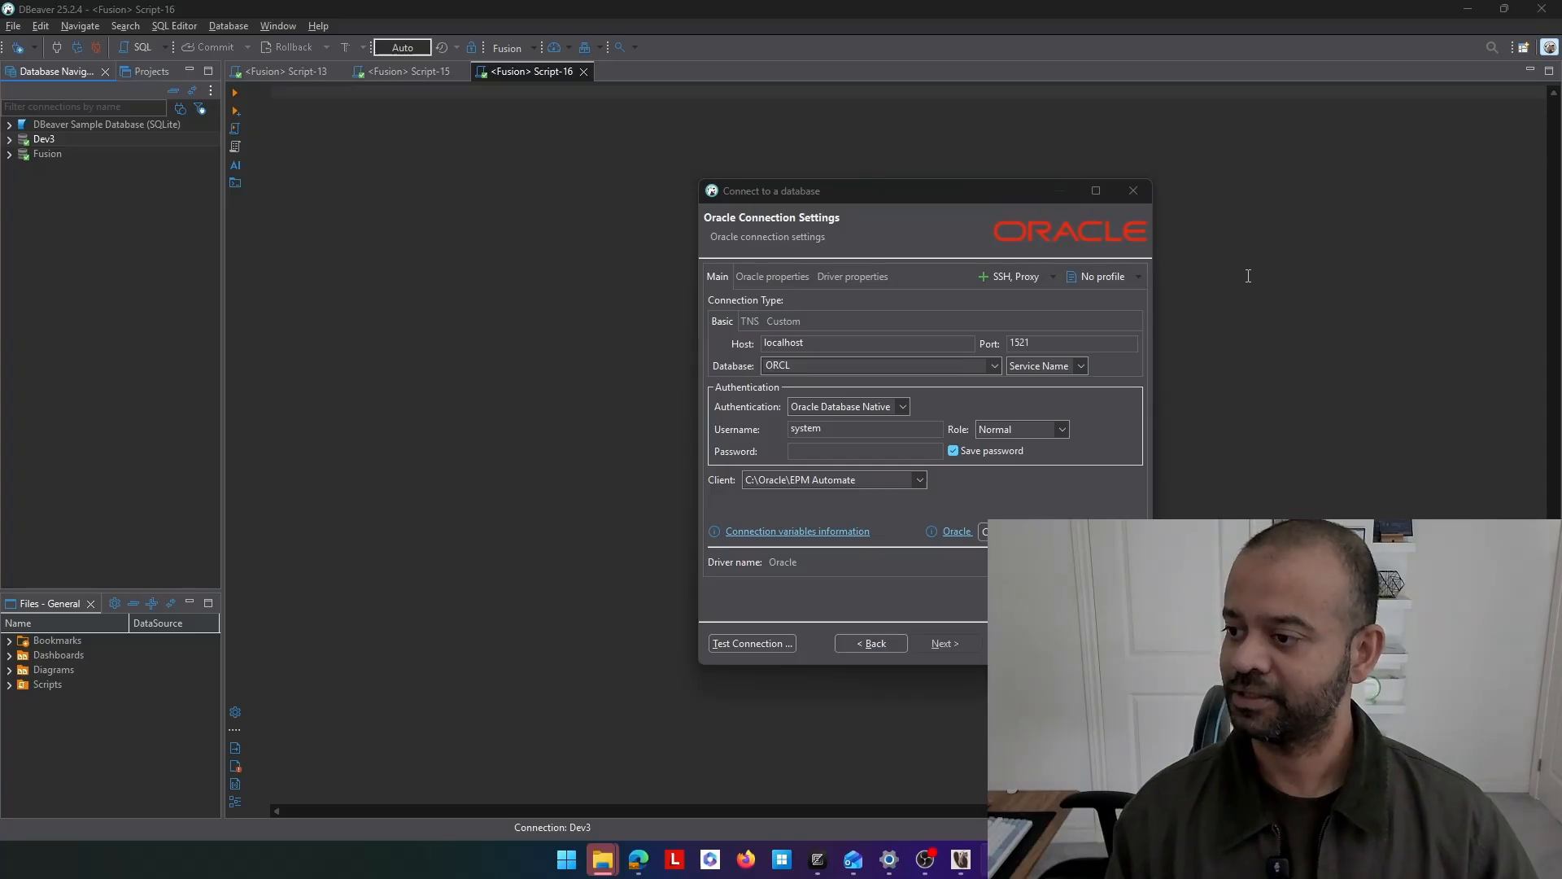
pyautogui.click(639, 859)
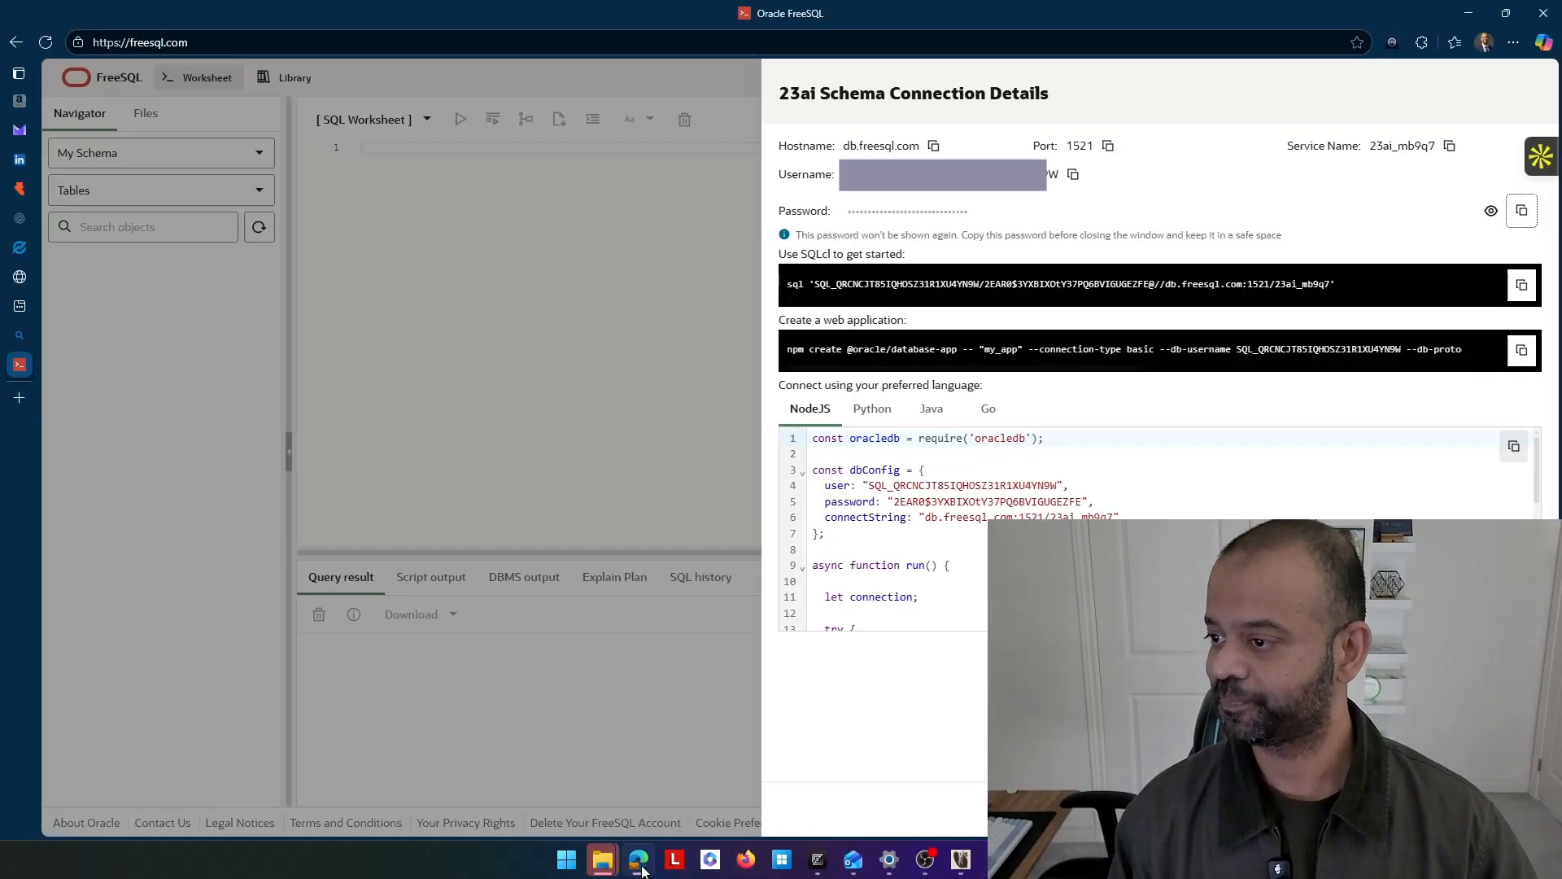
pyautogui.click(935, 150)
pyautogui.hotkey('alt', 'Tab')
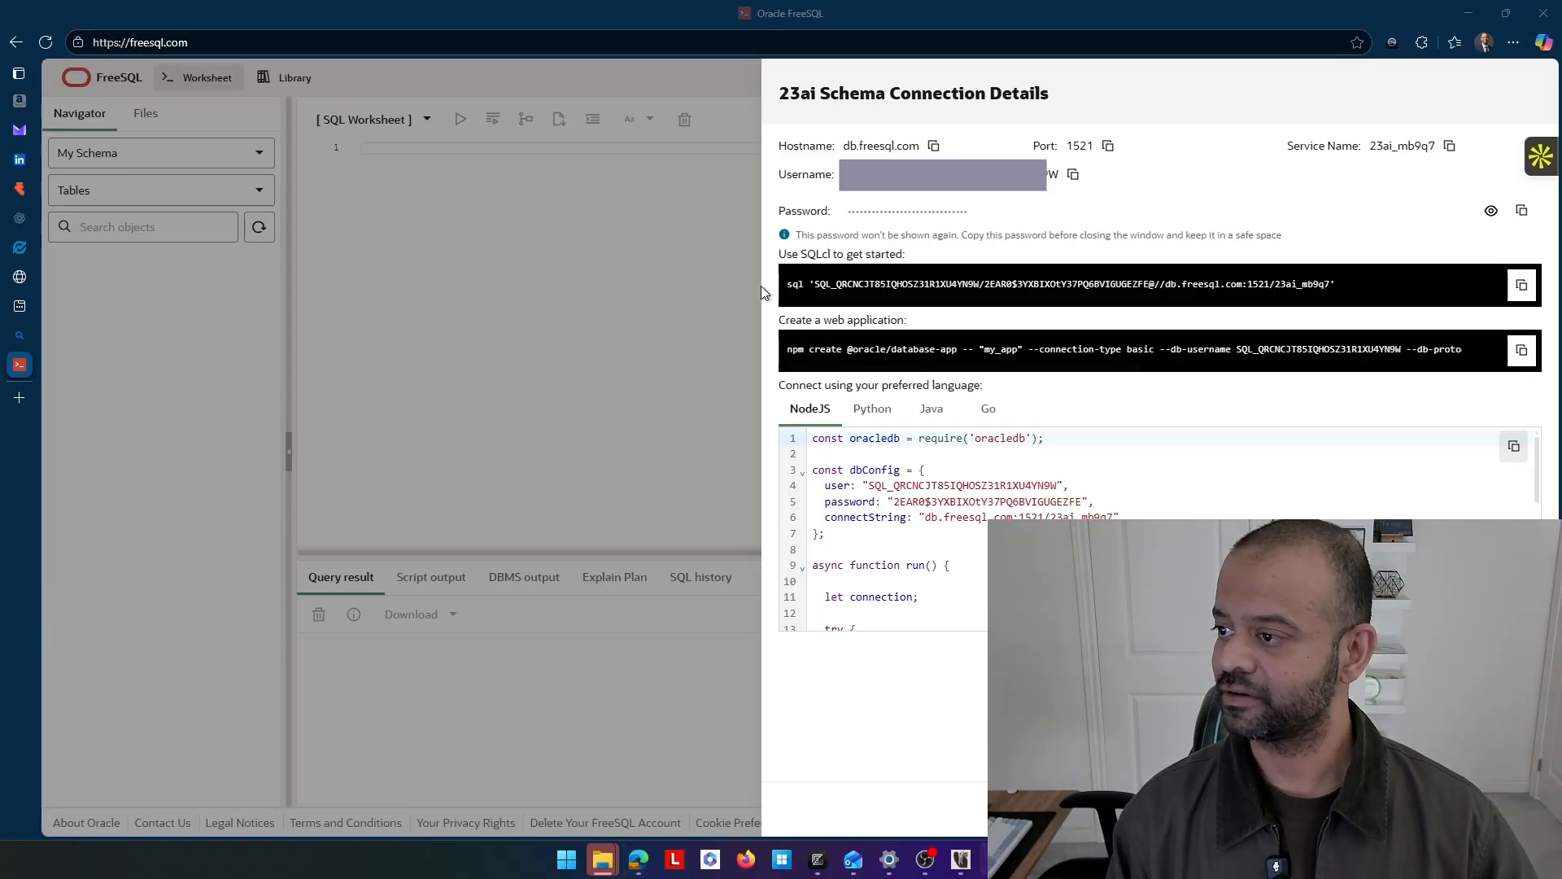
pyautogui.click(899, 781)
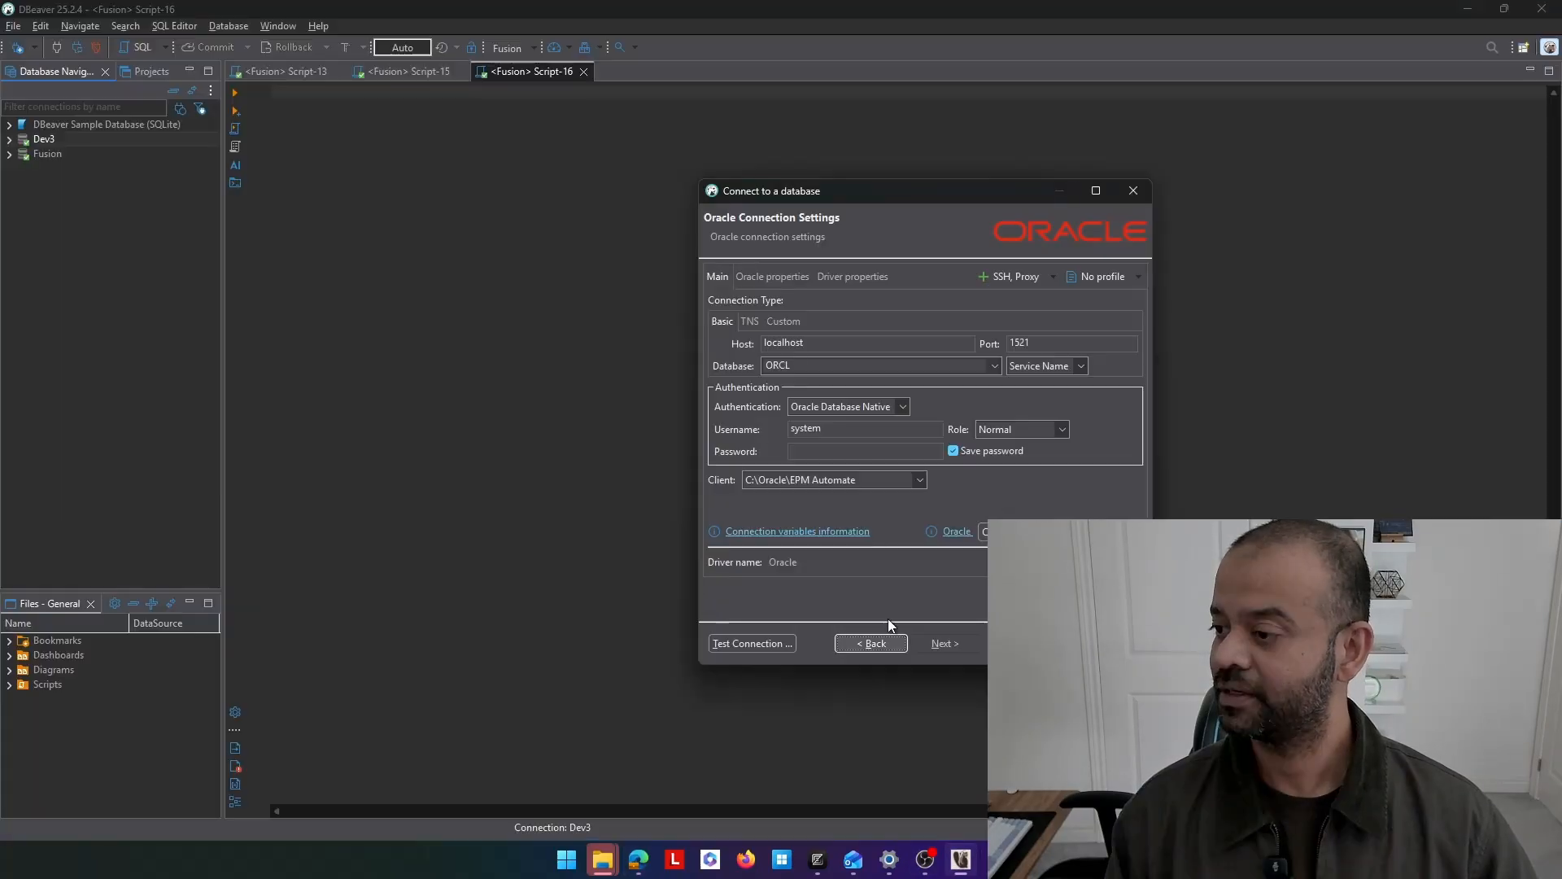
pyautogui.doubleClick(825, 342)
pyautogui.hotkey('ctrl', 'v')
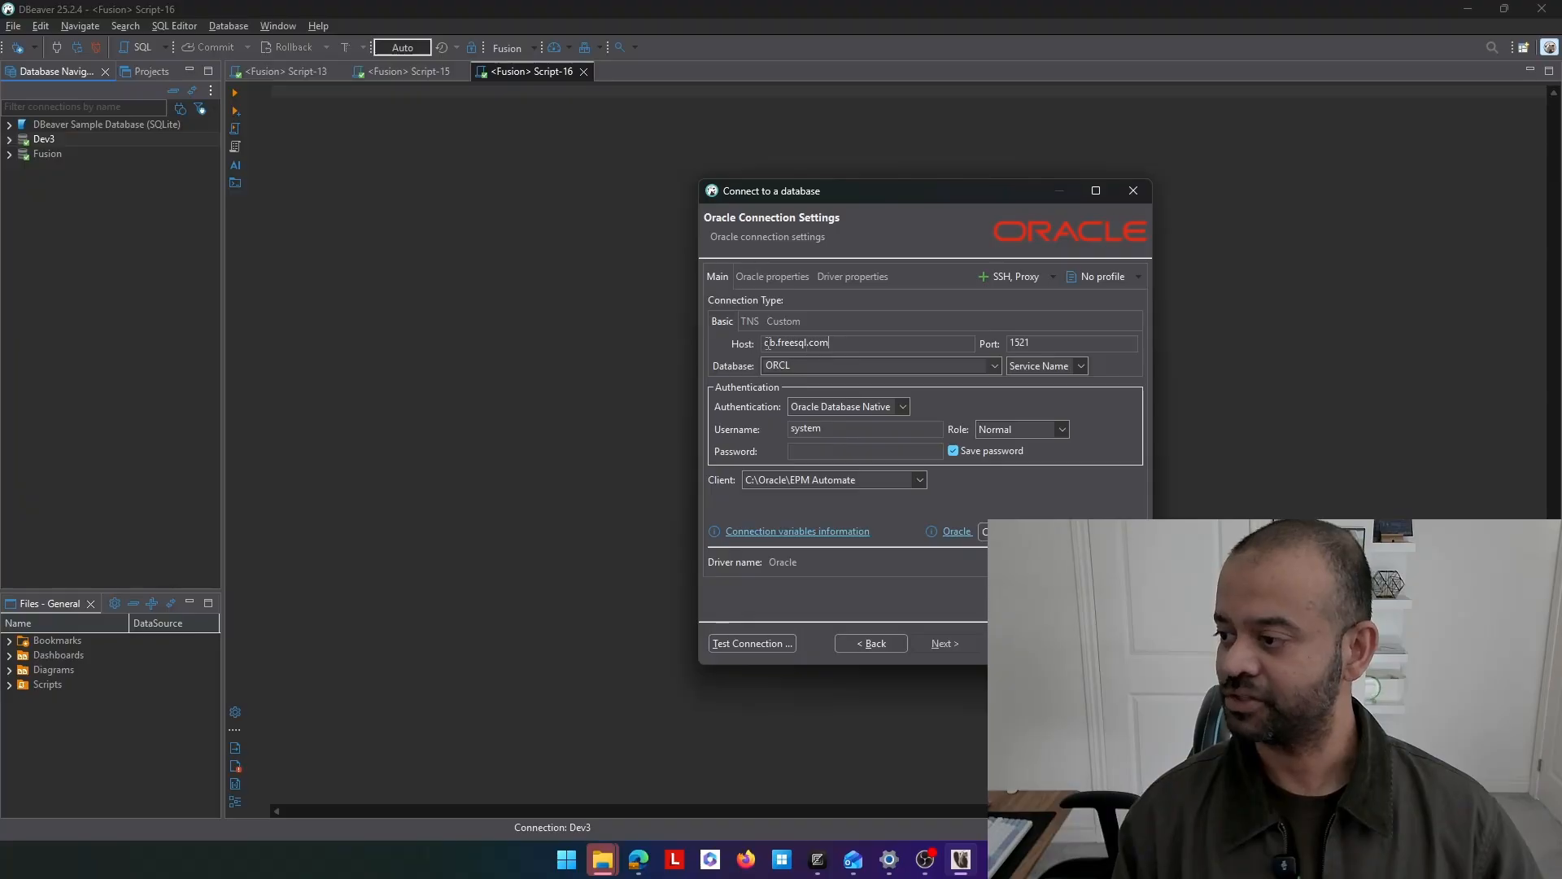
# - Copy the service name from the FreeSQL page and set the DBeaver connection's database to 23ai_mb9q7
pyautogui.hotkey('alt', 'Tab')
pyautogui.hotkey('alt', 'Tab')
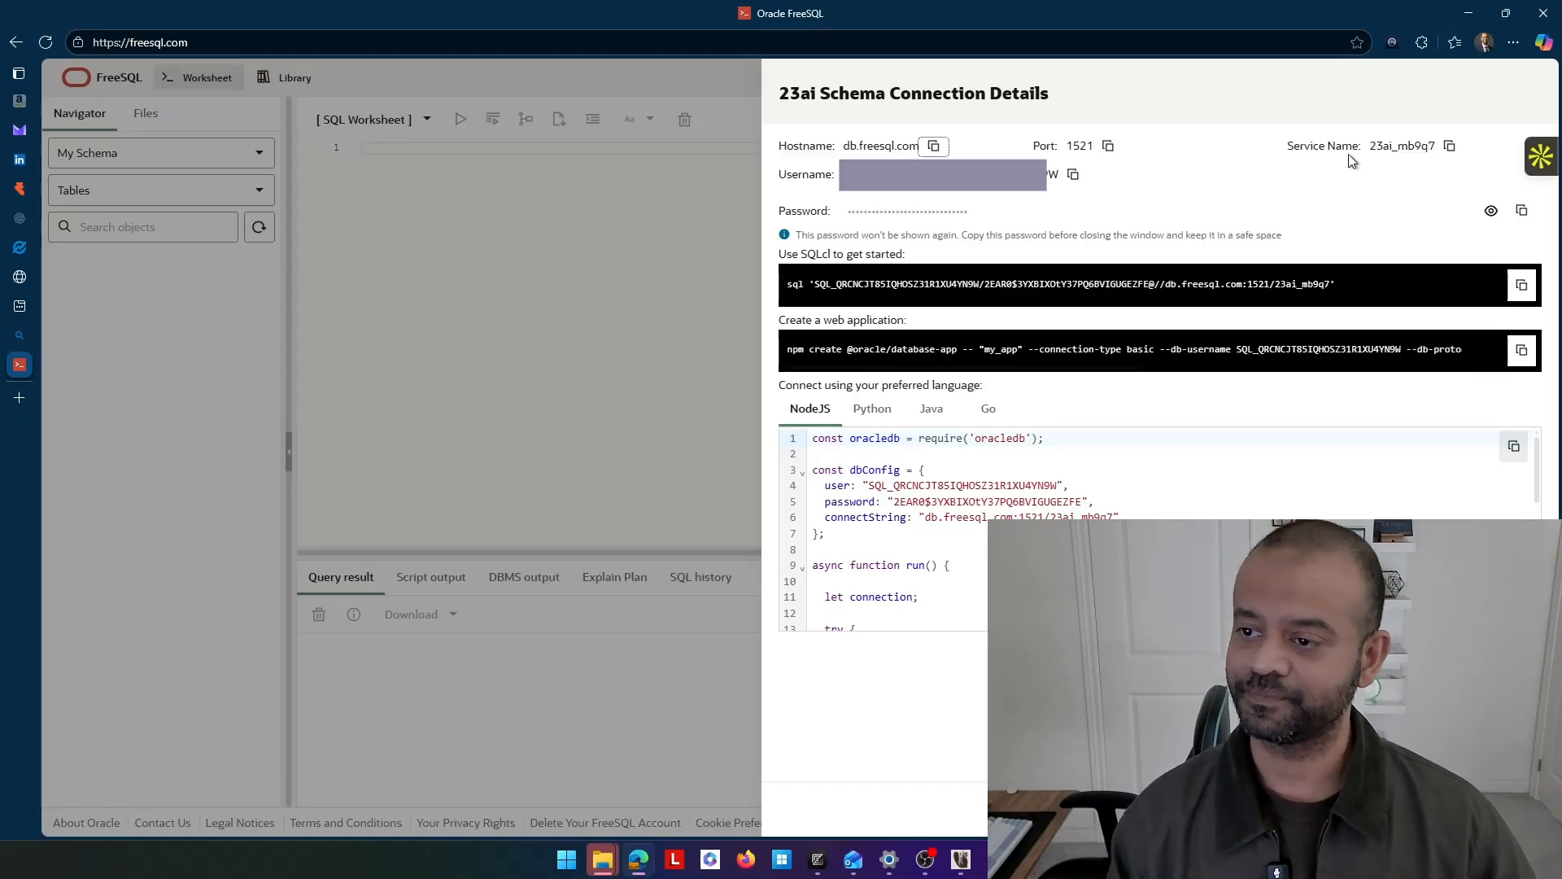
pyautogui.click(1451, 149)
pyautogui.hotkey('alt', 'Tab')
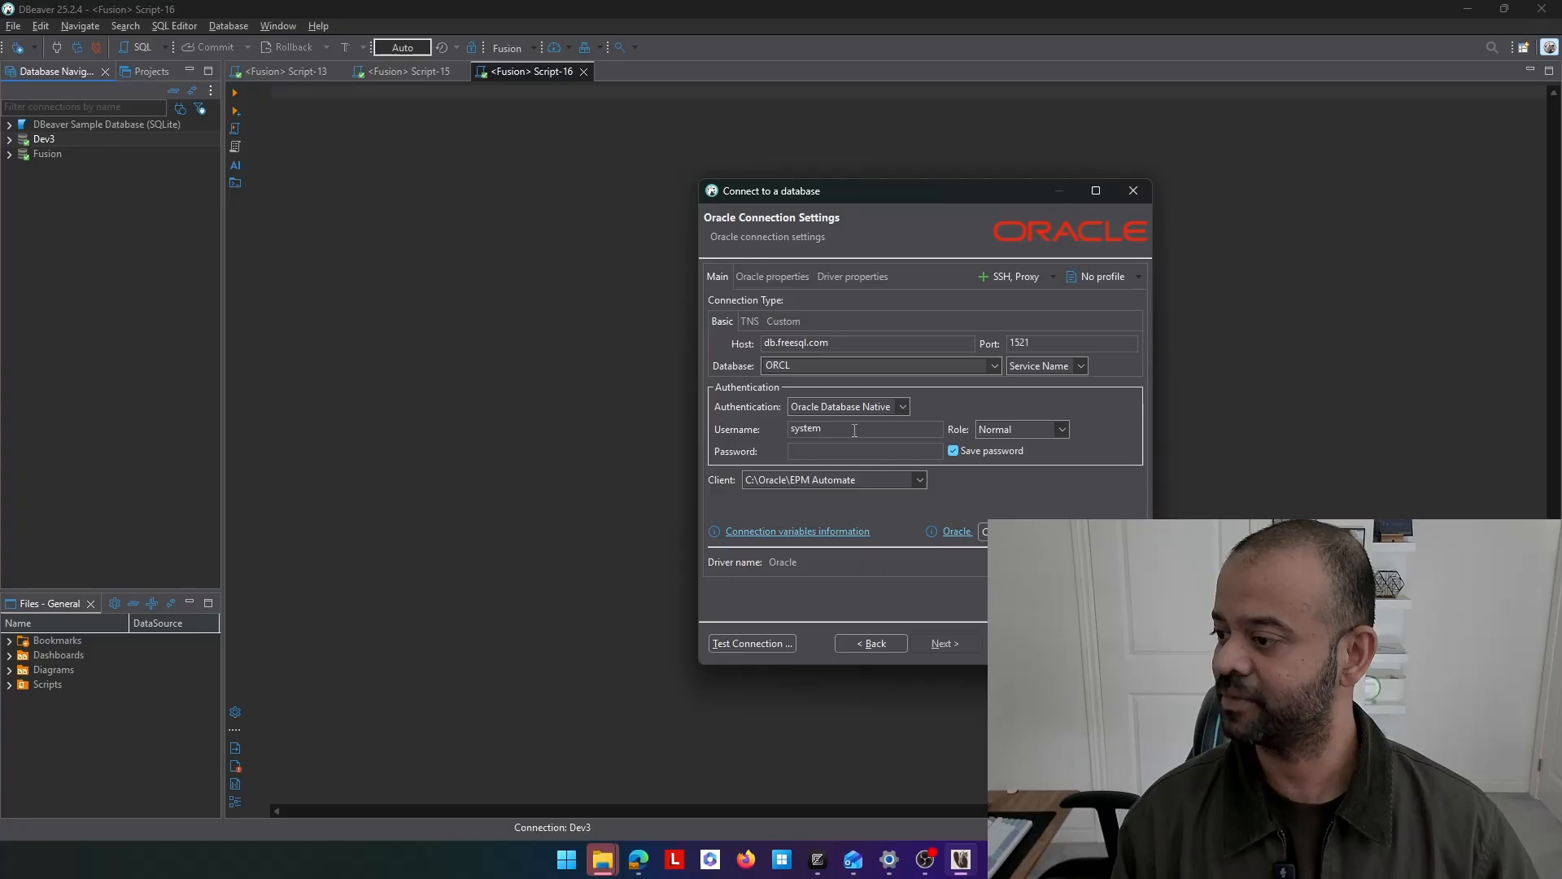
pyautogui.moveTo(854, 430); pyautogui.dragTo(751, 432)
pyautogui.moveTo(817, 366); pyautogui.dragTo(708, 366)
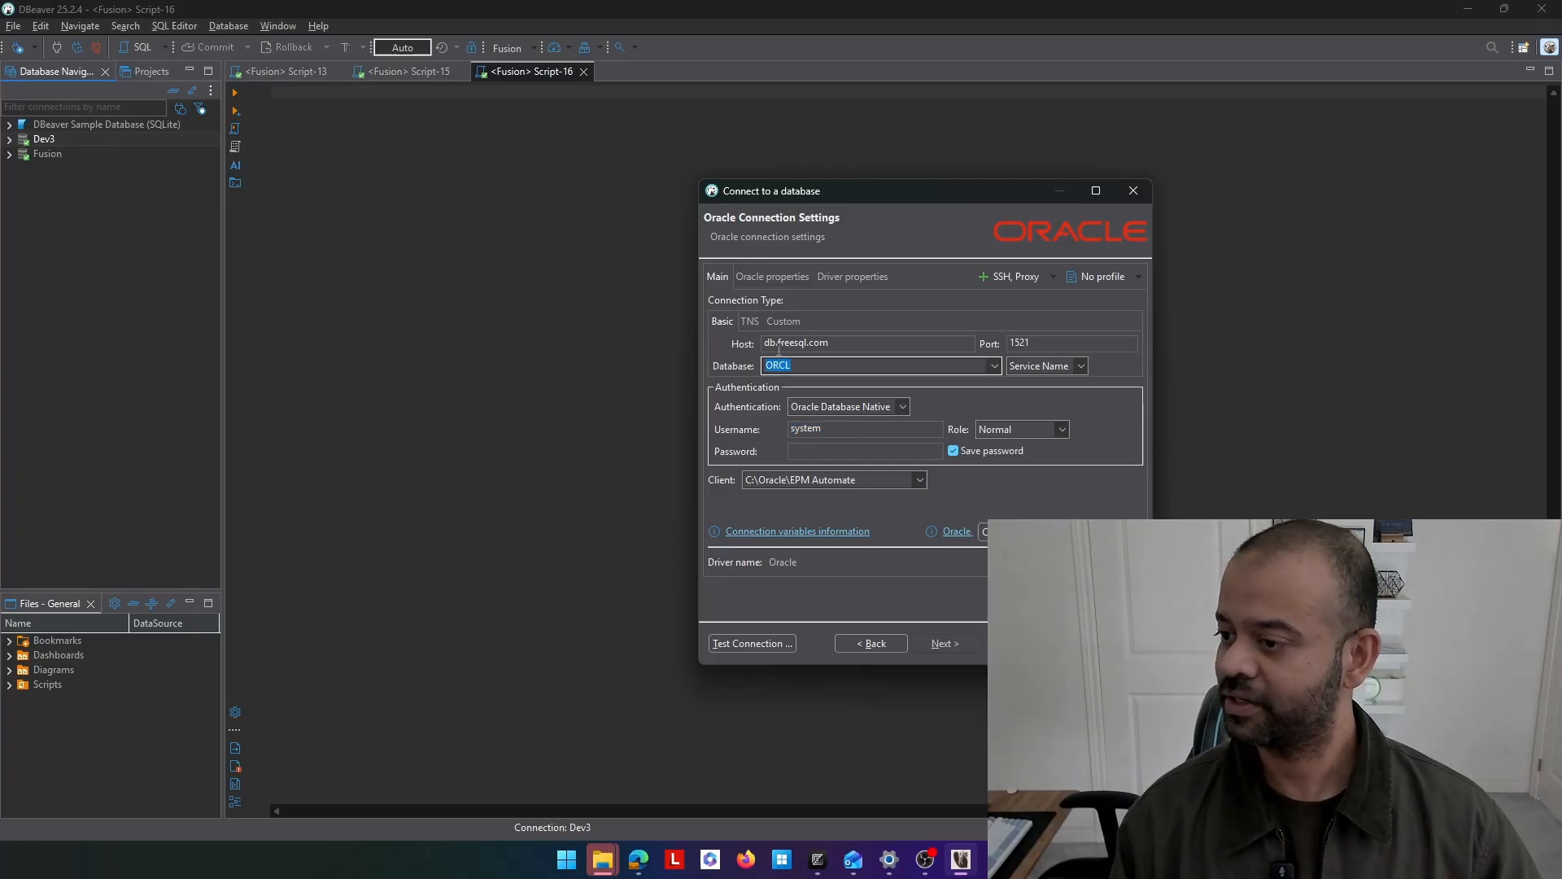
pyautogui.hotkey('ctrl', 'v')
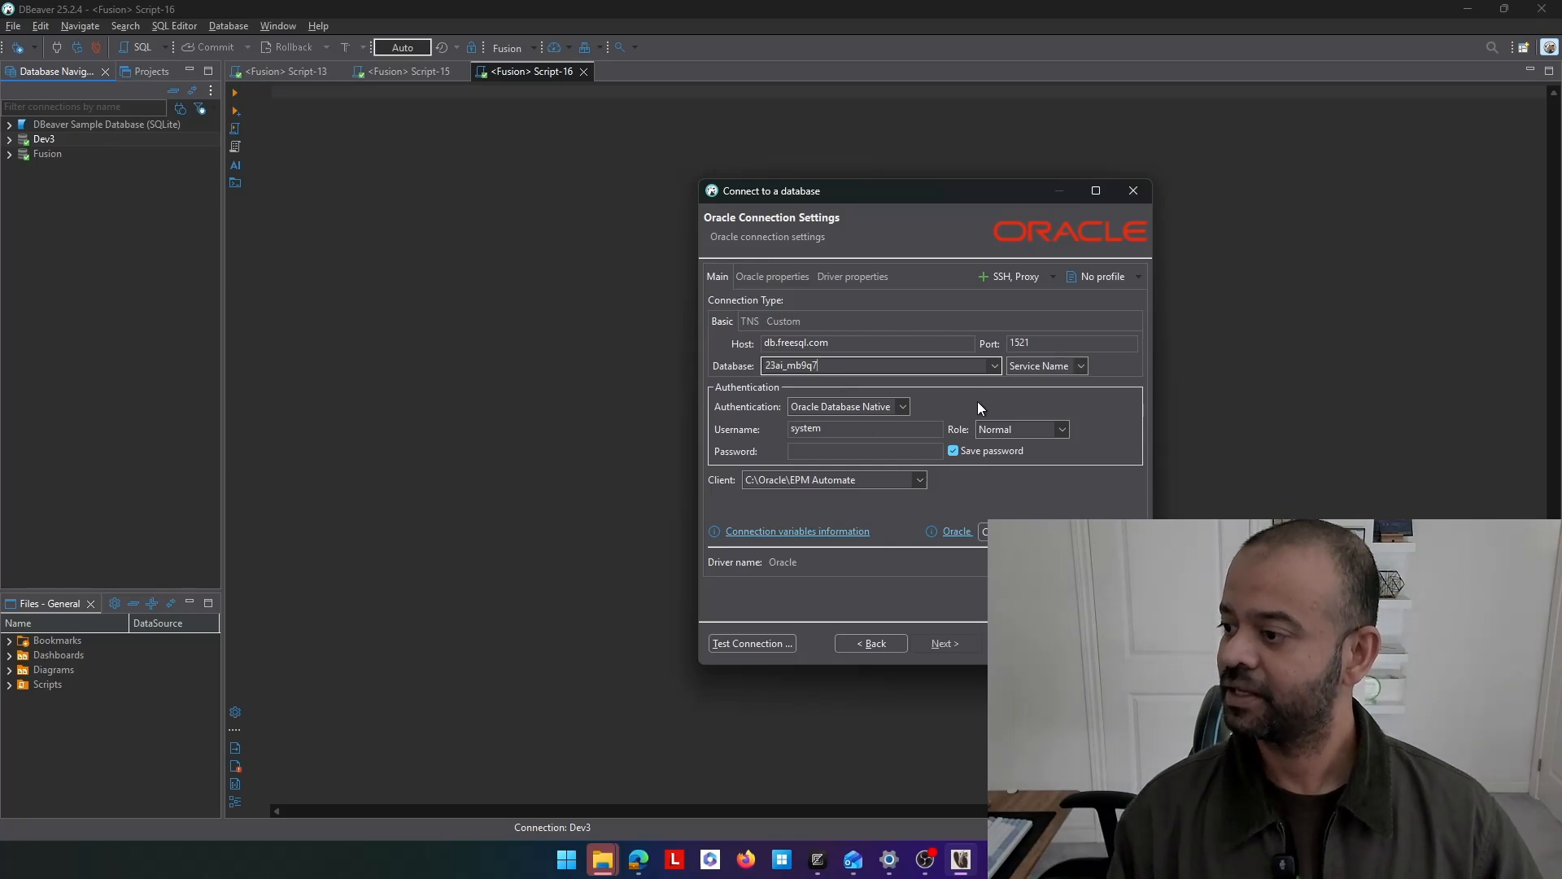
# - Copy the schema username from the FreeSQL page and paste it as the DBeaver connection's username
pyautogui.hotkey('alt', 'Tab')
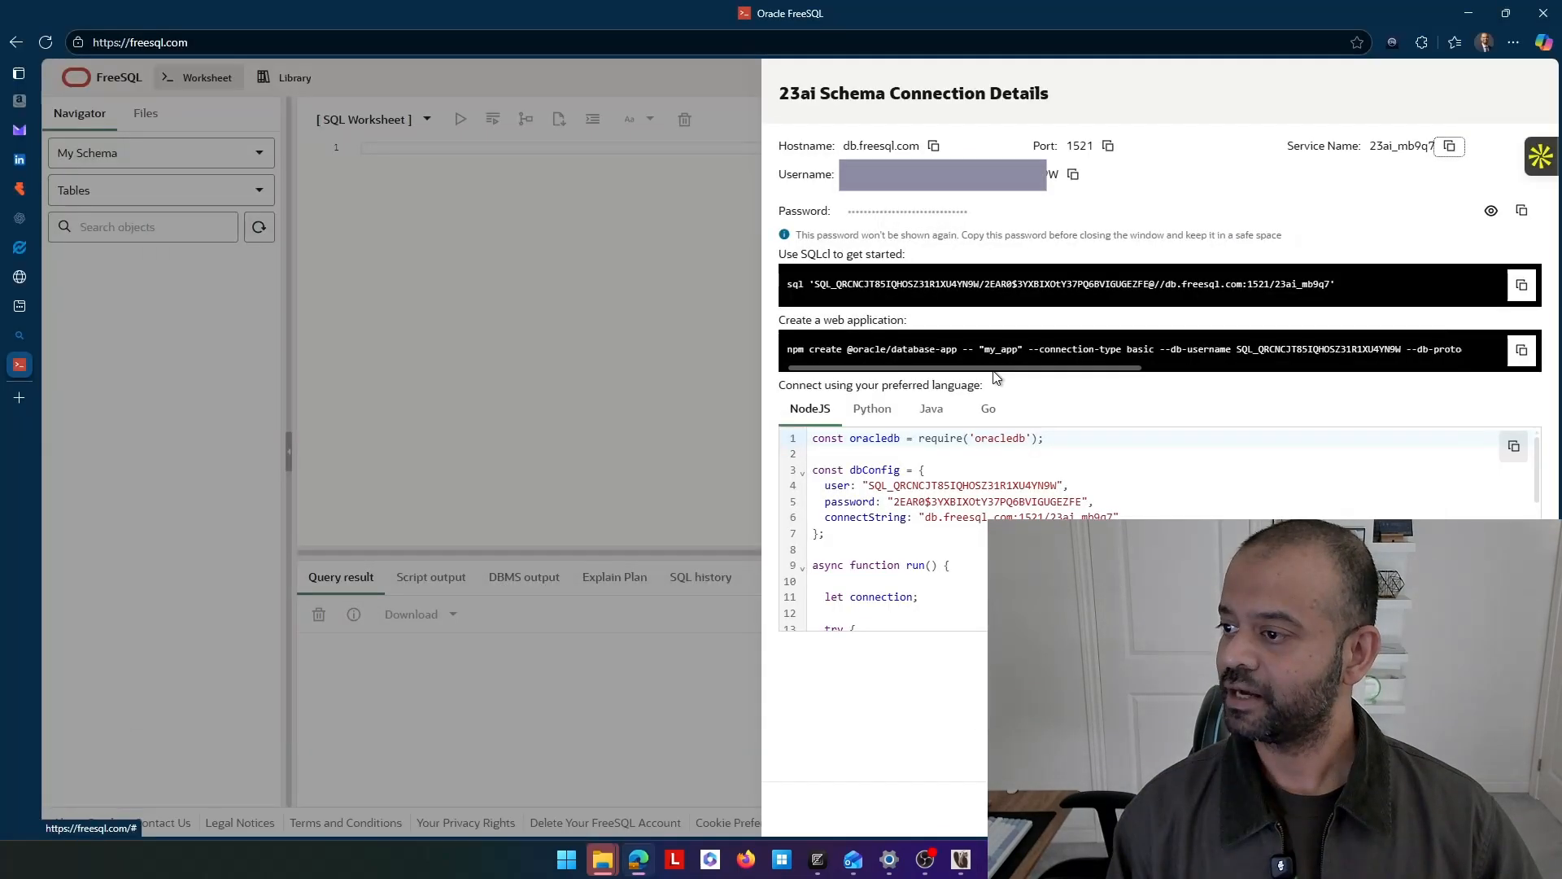
pyautogui.click(1072, 175)
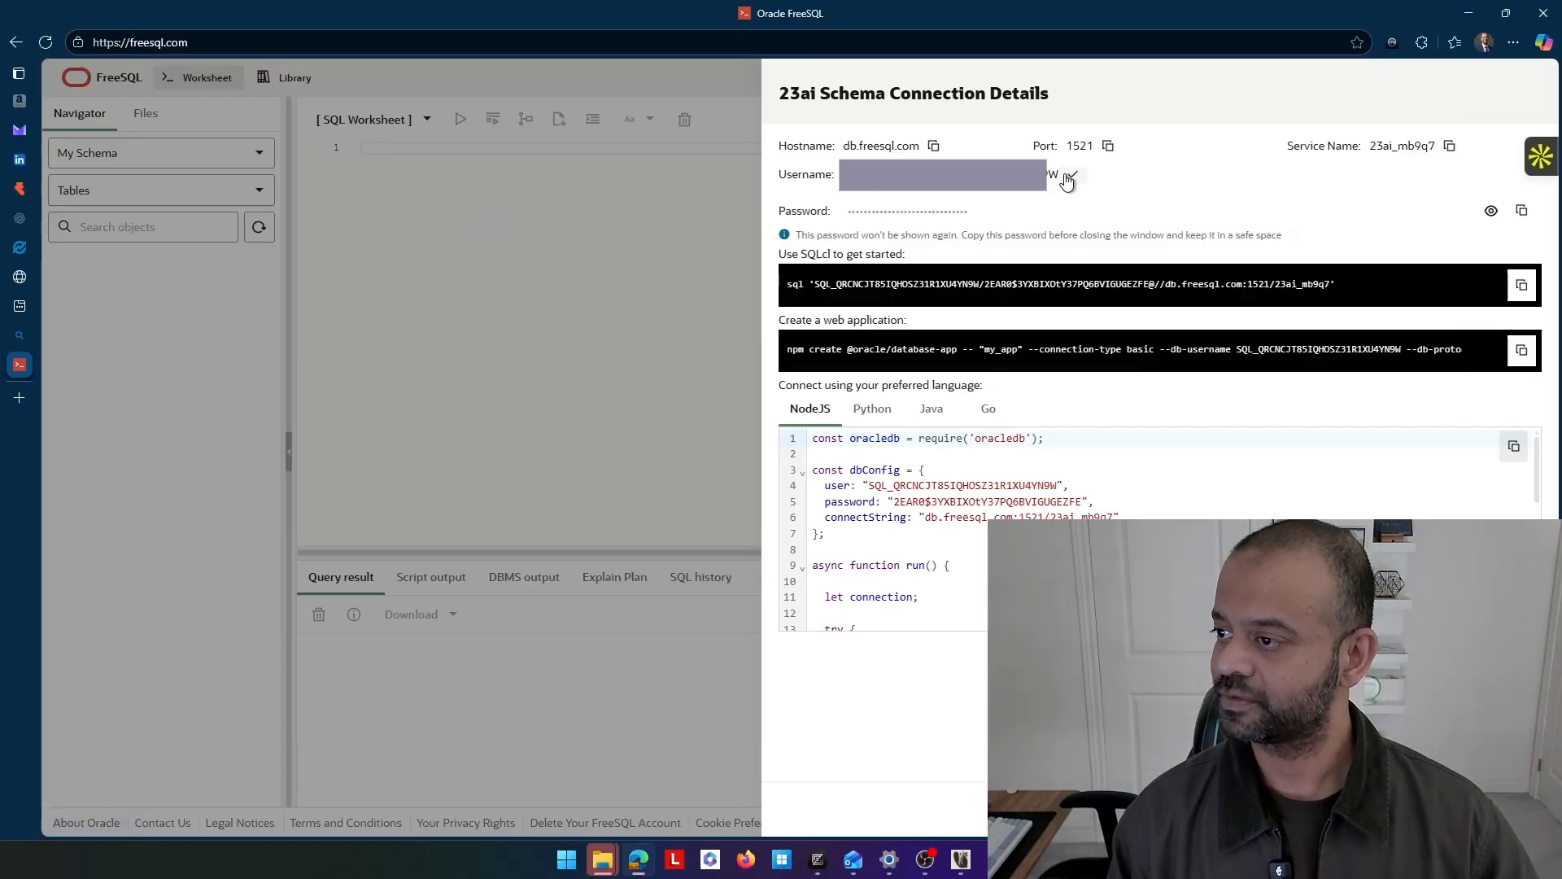
pyautogui.hotkey('alt', 'Tab')
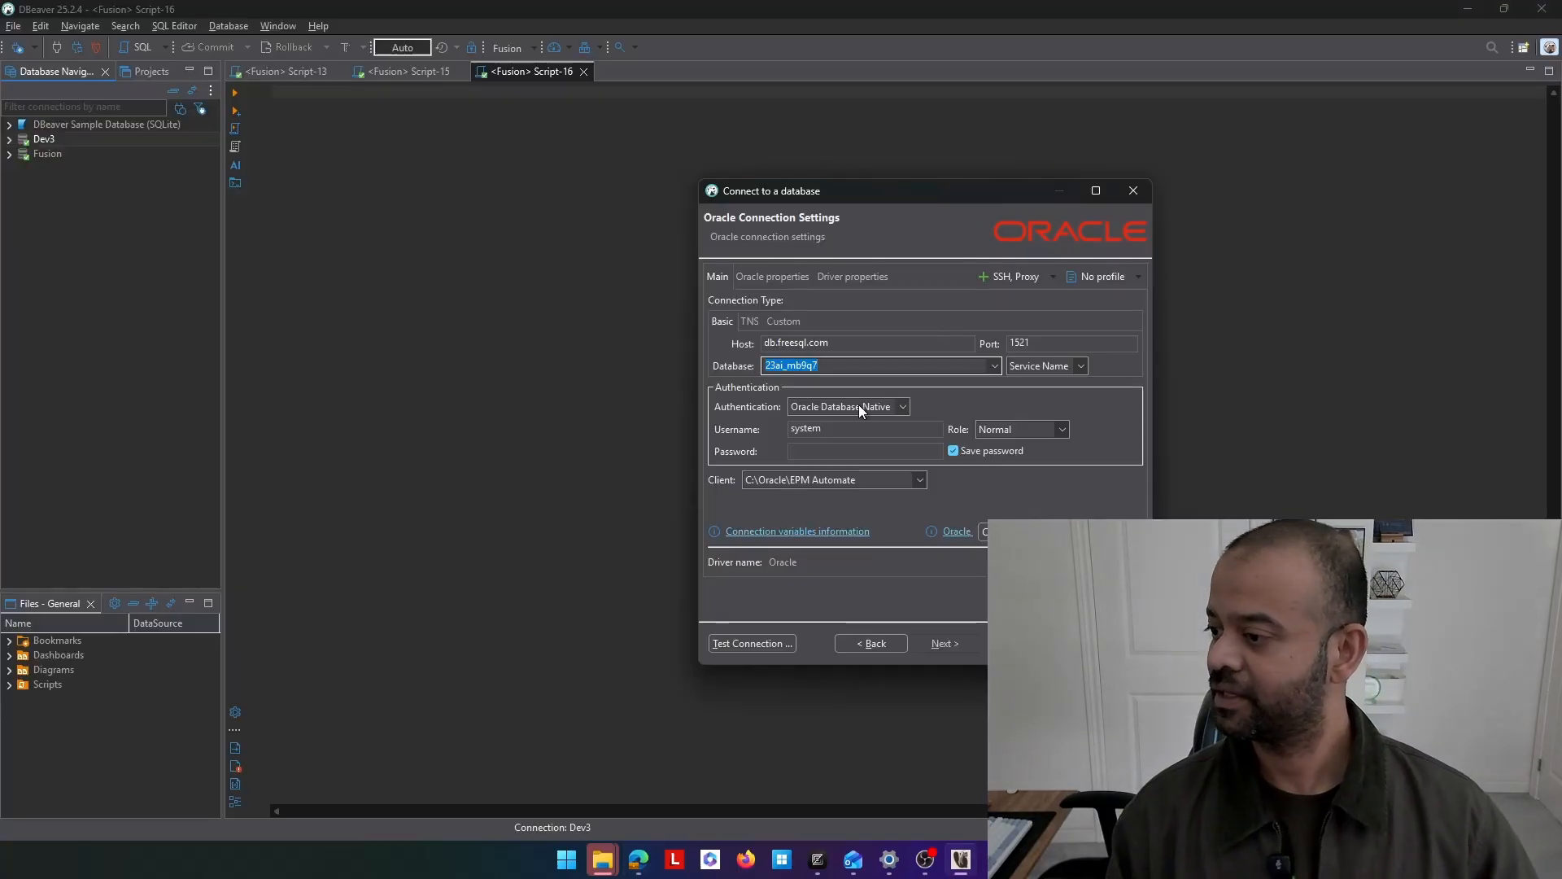
pyautogui.doubleClick(807, 428)
pyautogui.hotkey('ctrl', 'v')
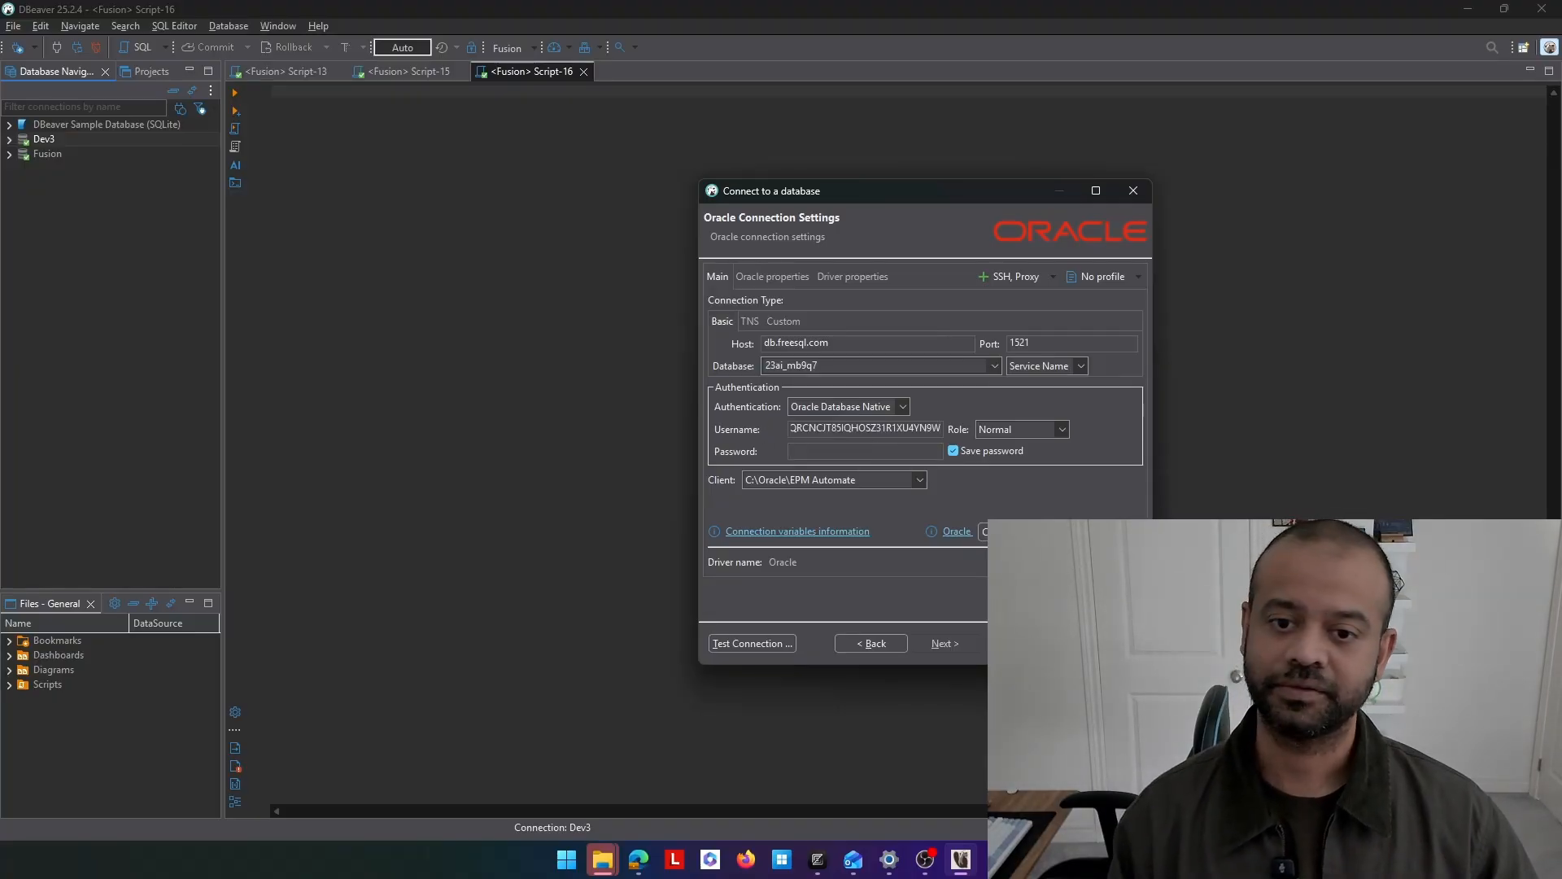
# - Paste the schema password into the Oracle connection settings and test the connection
pyautogui.hotkey('alt', 'Tab')
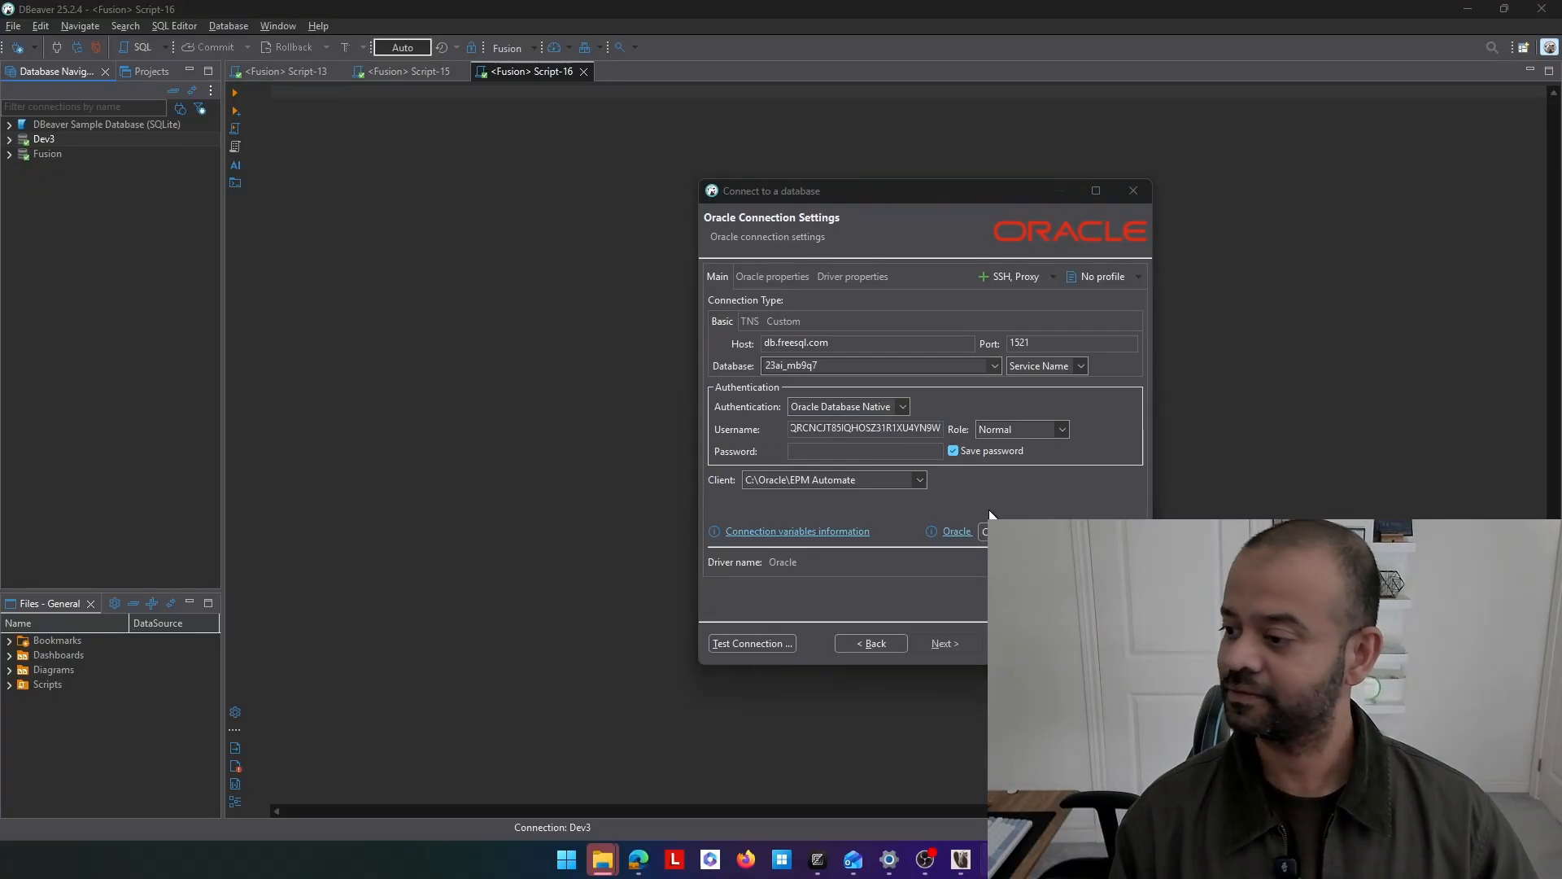
pyautogui.click(891, 449)
pyautogui.hotkey('ctrl', 'v')
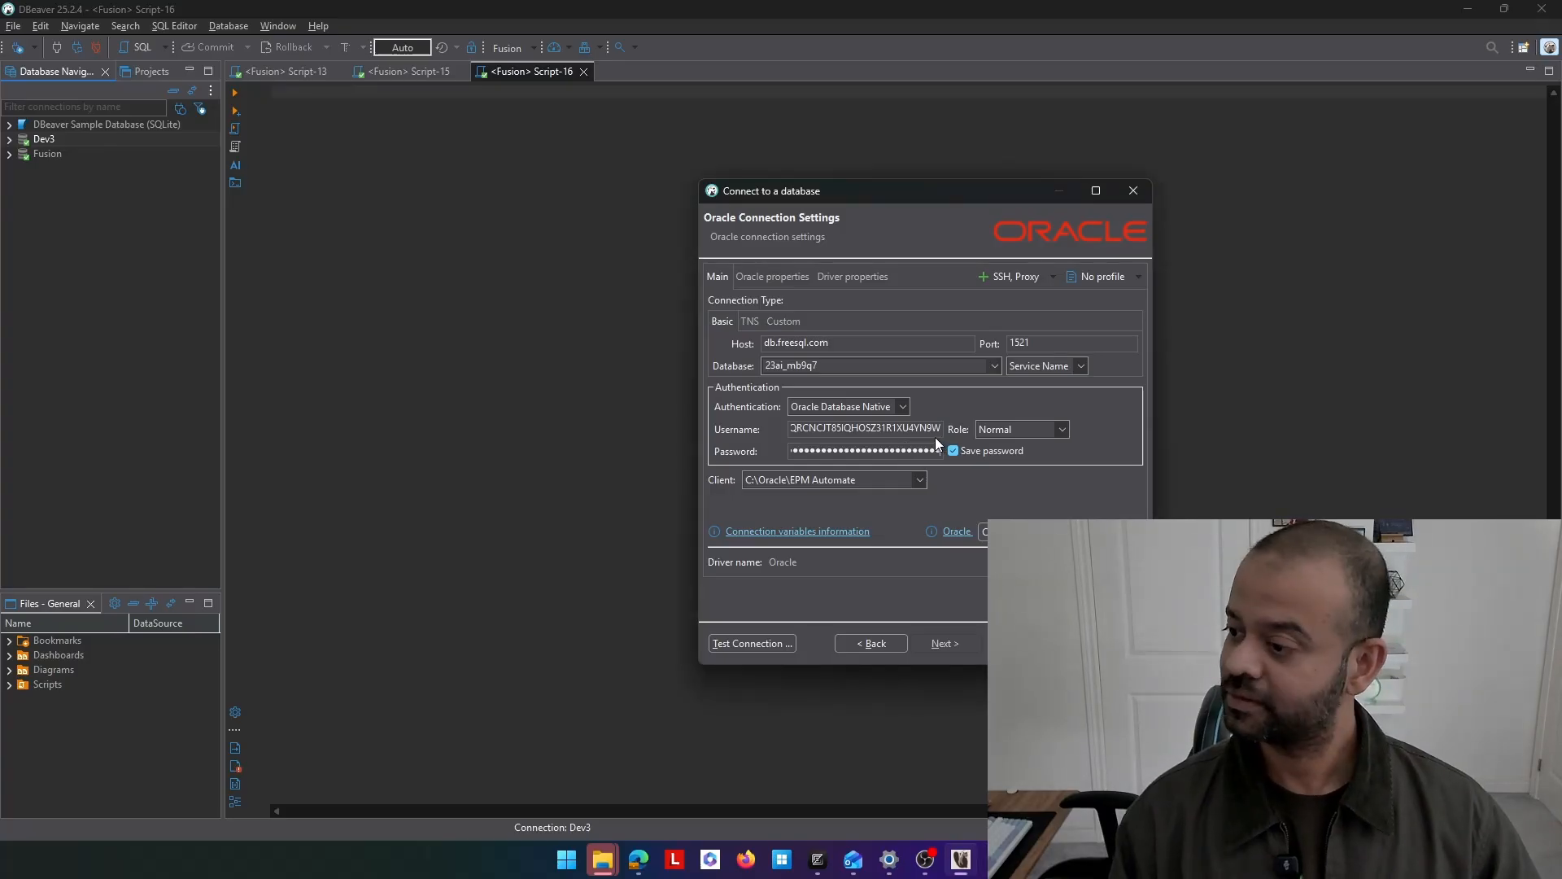
pyautogui.click(764, 642)
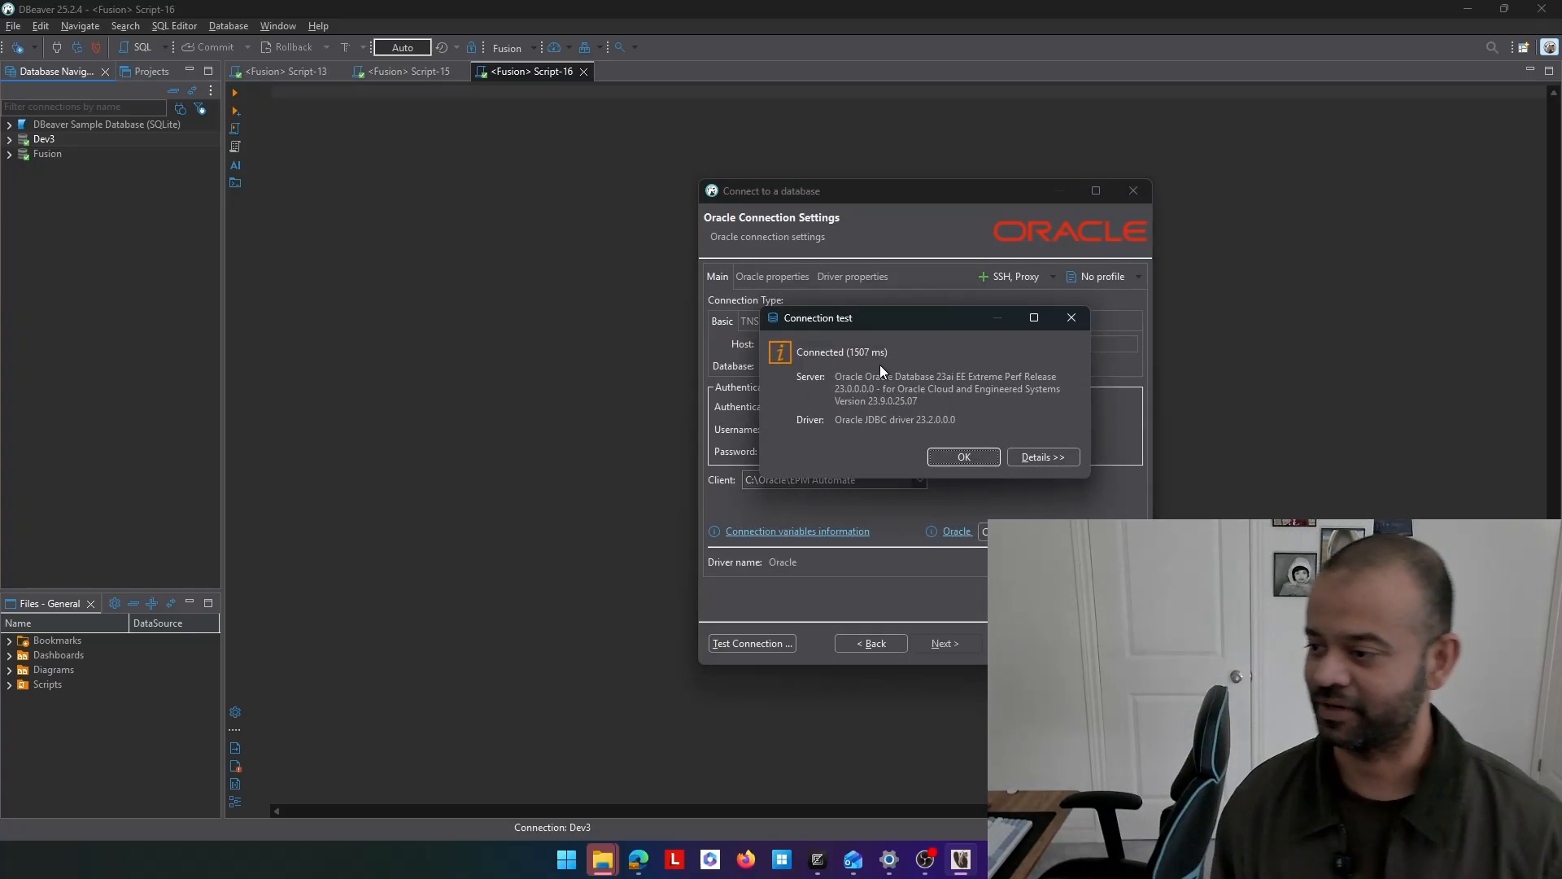
pyautogui.click(932, 457)
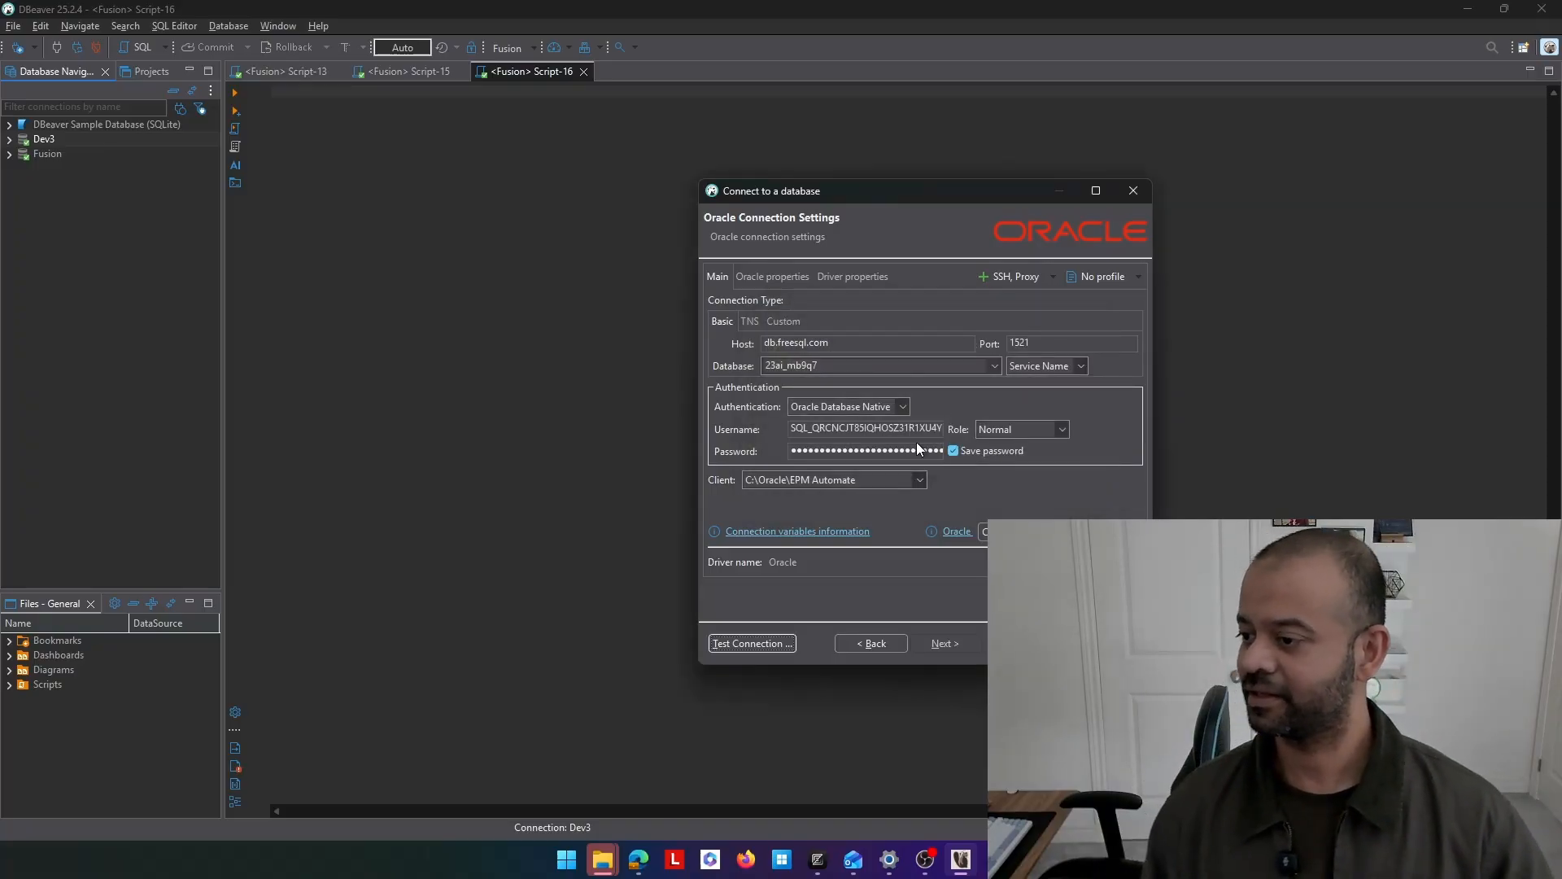
# - Finish creating the Oracle connection and open a new SQL script for 23ai_mb9q7
pyautogui.click(1026, 644)
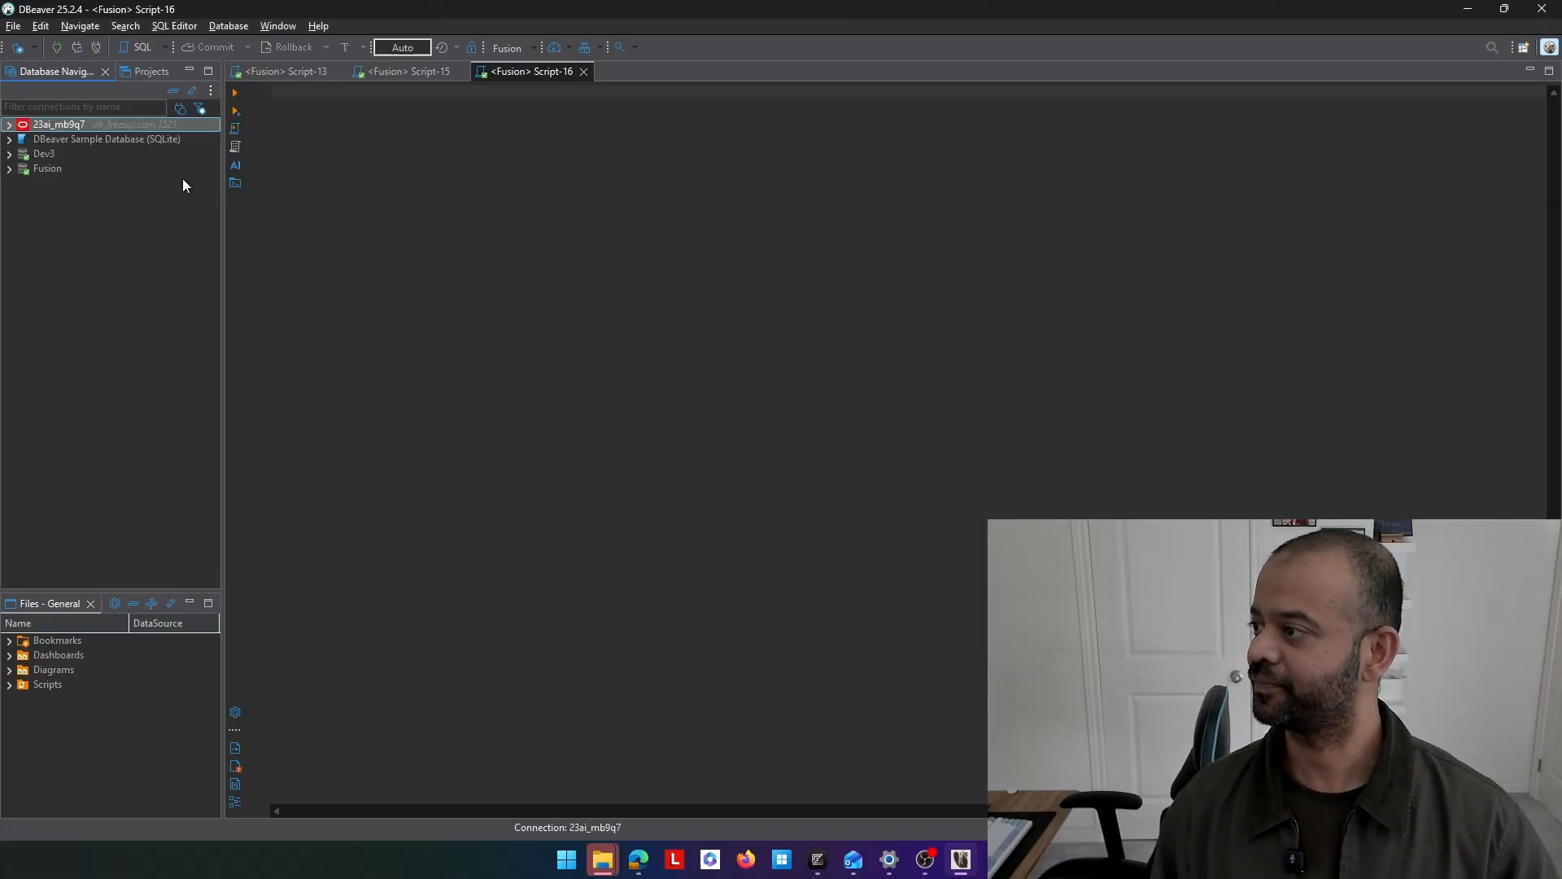
pyautogui.rightClick(90, 124)
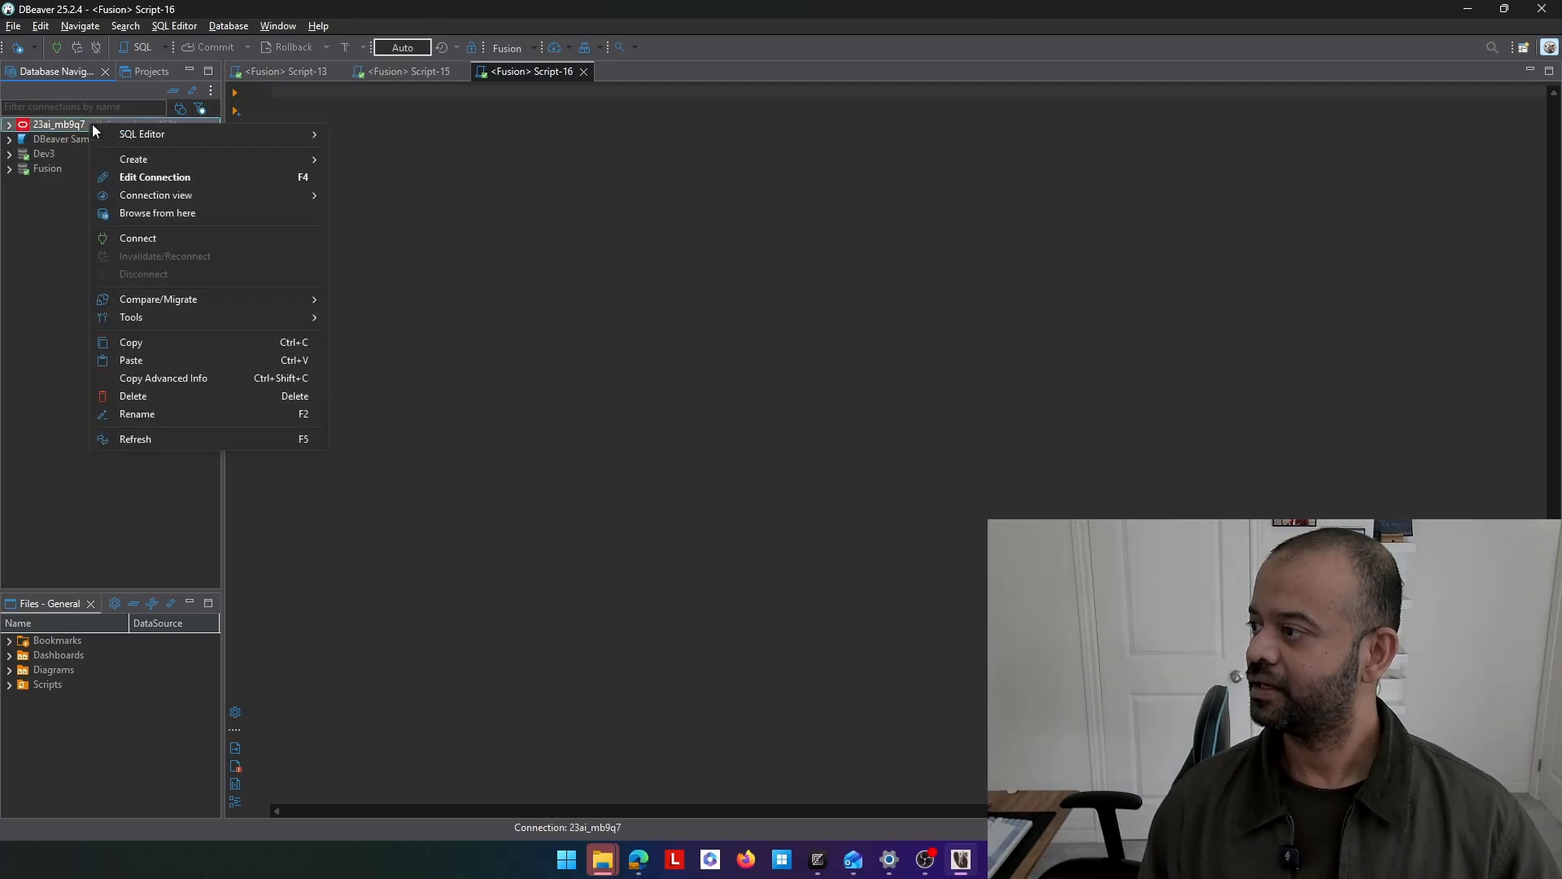
pyautogui.click(355, 135)
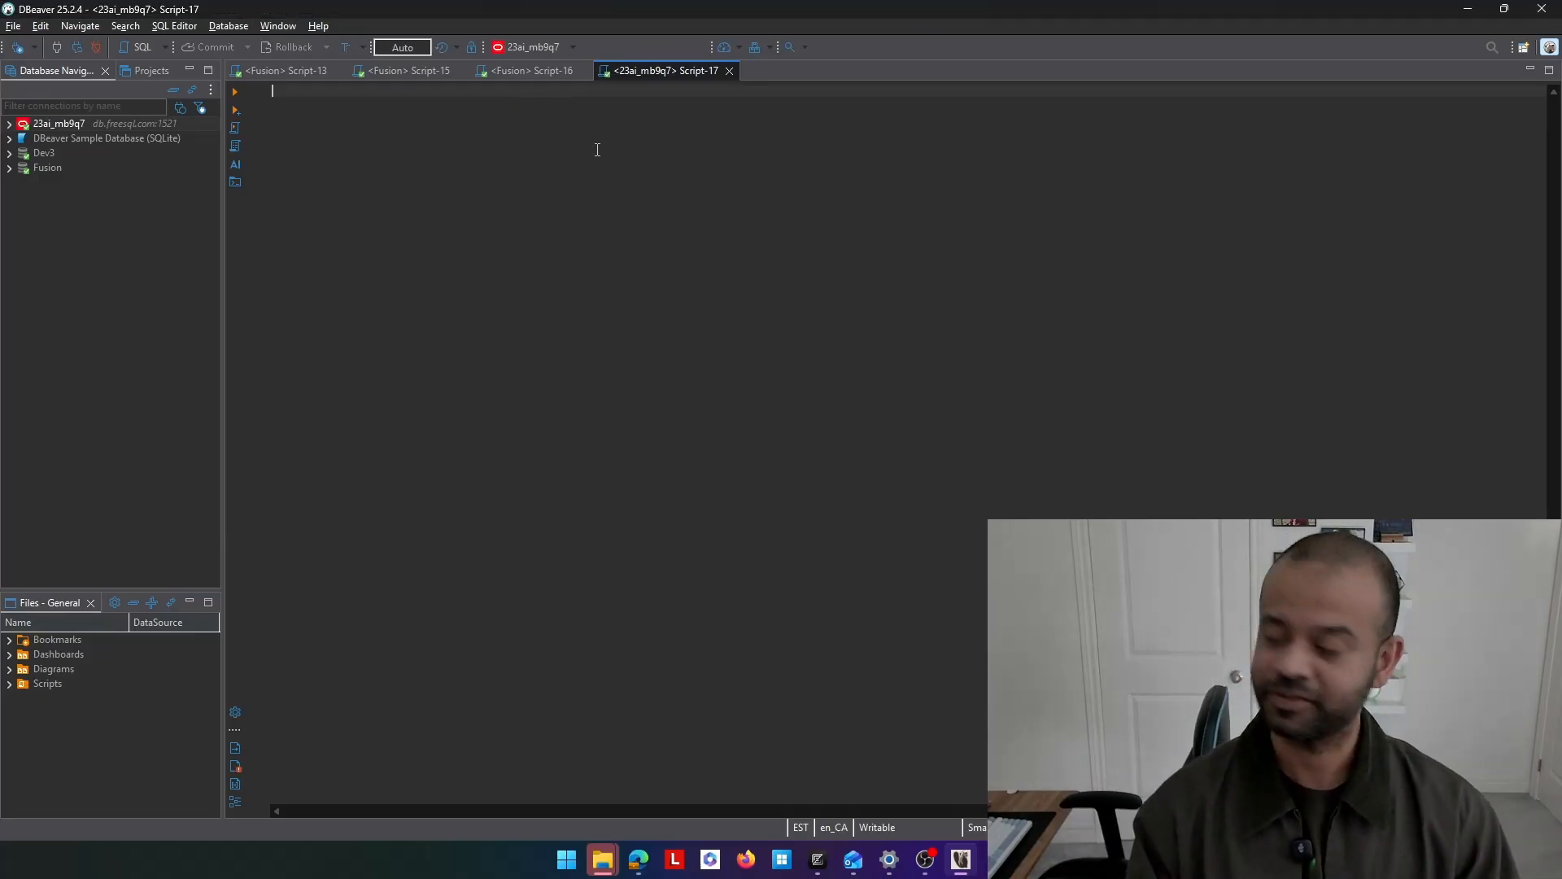
# - Write the query SELECT 'hello world' FROM dual in the new script, run it, and minimize DBeaver
pyautogui.write('select')
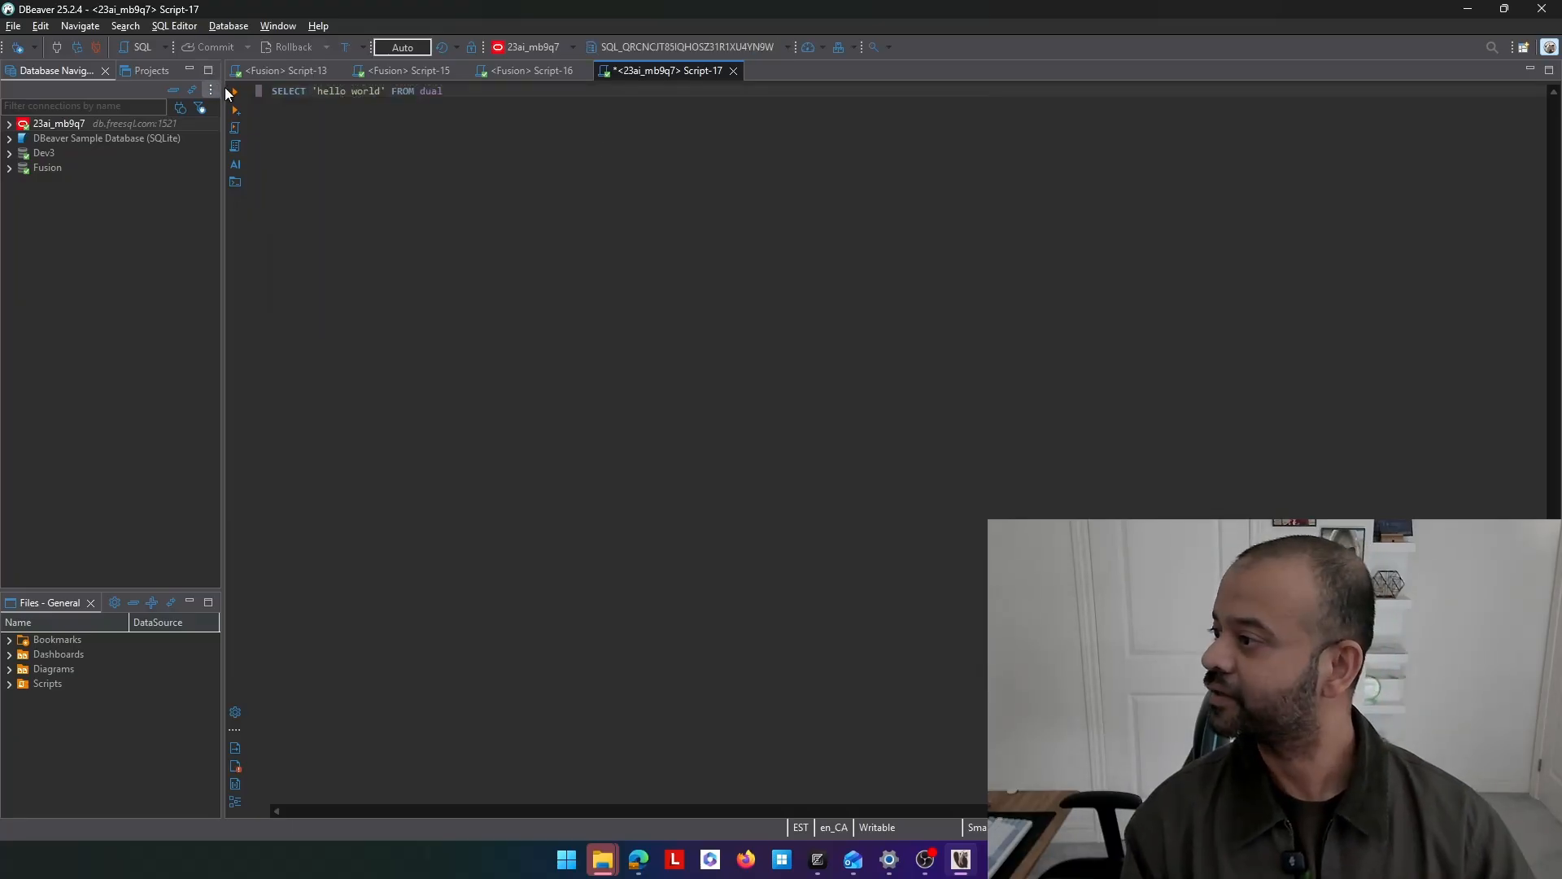
pyautogui.click(235, 92)
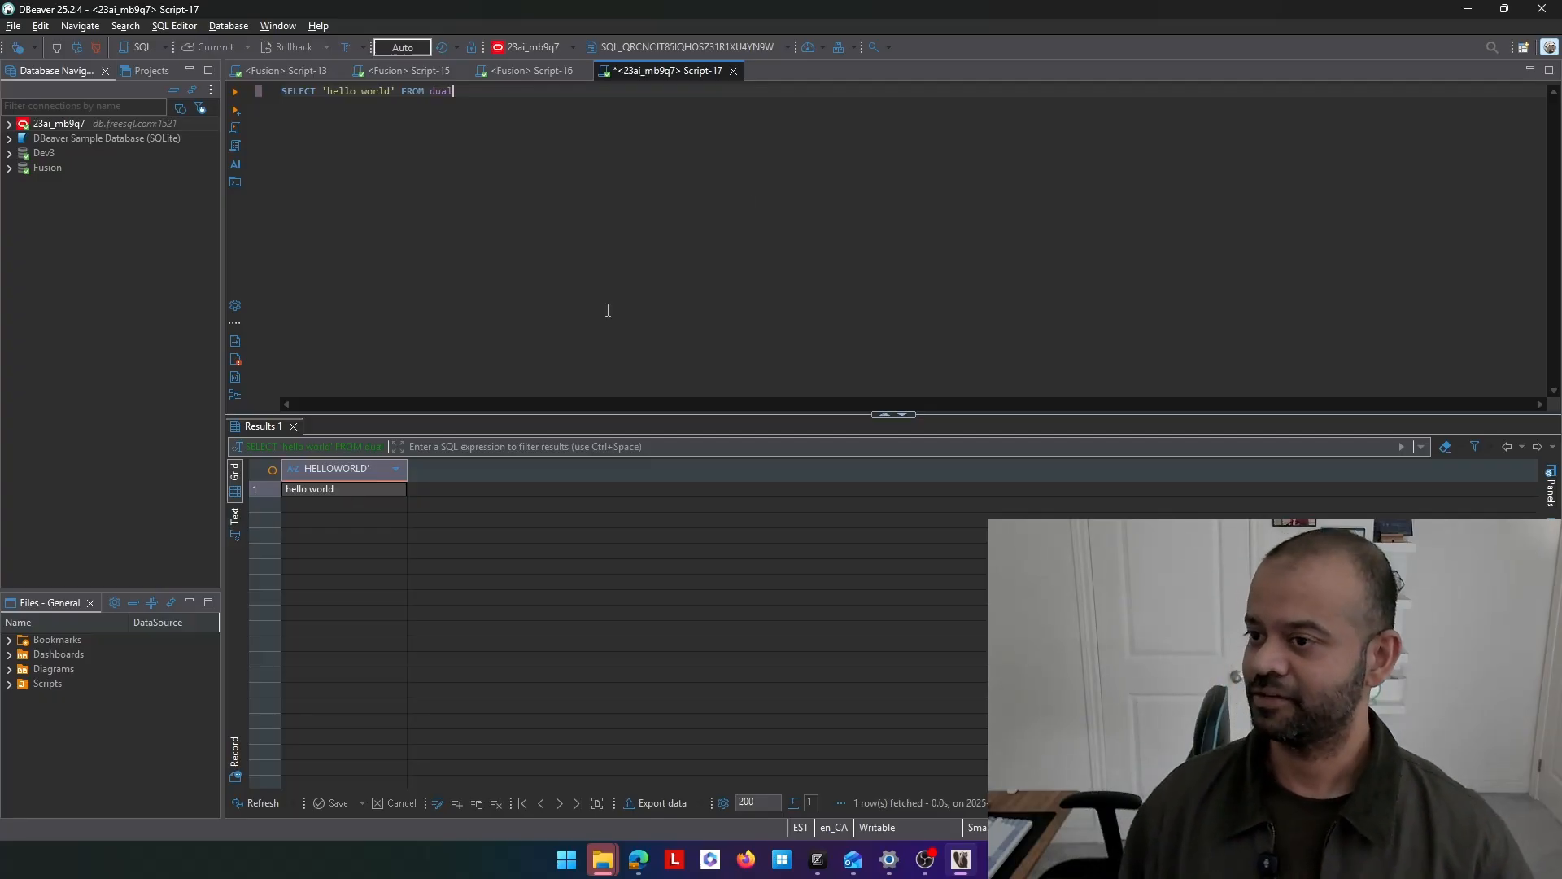
pyautogui.click(1465, 8)
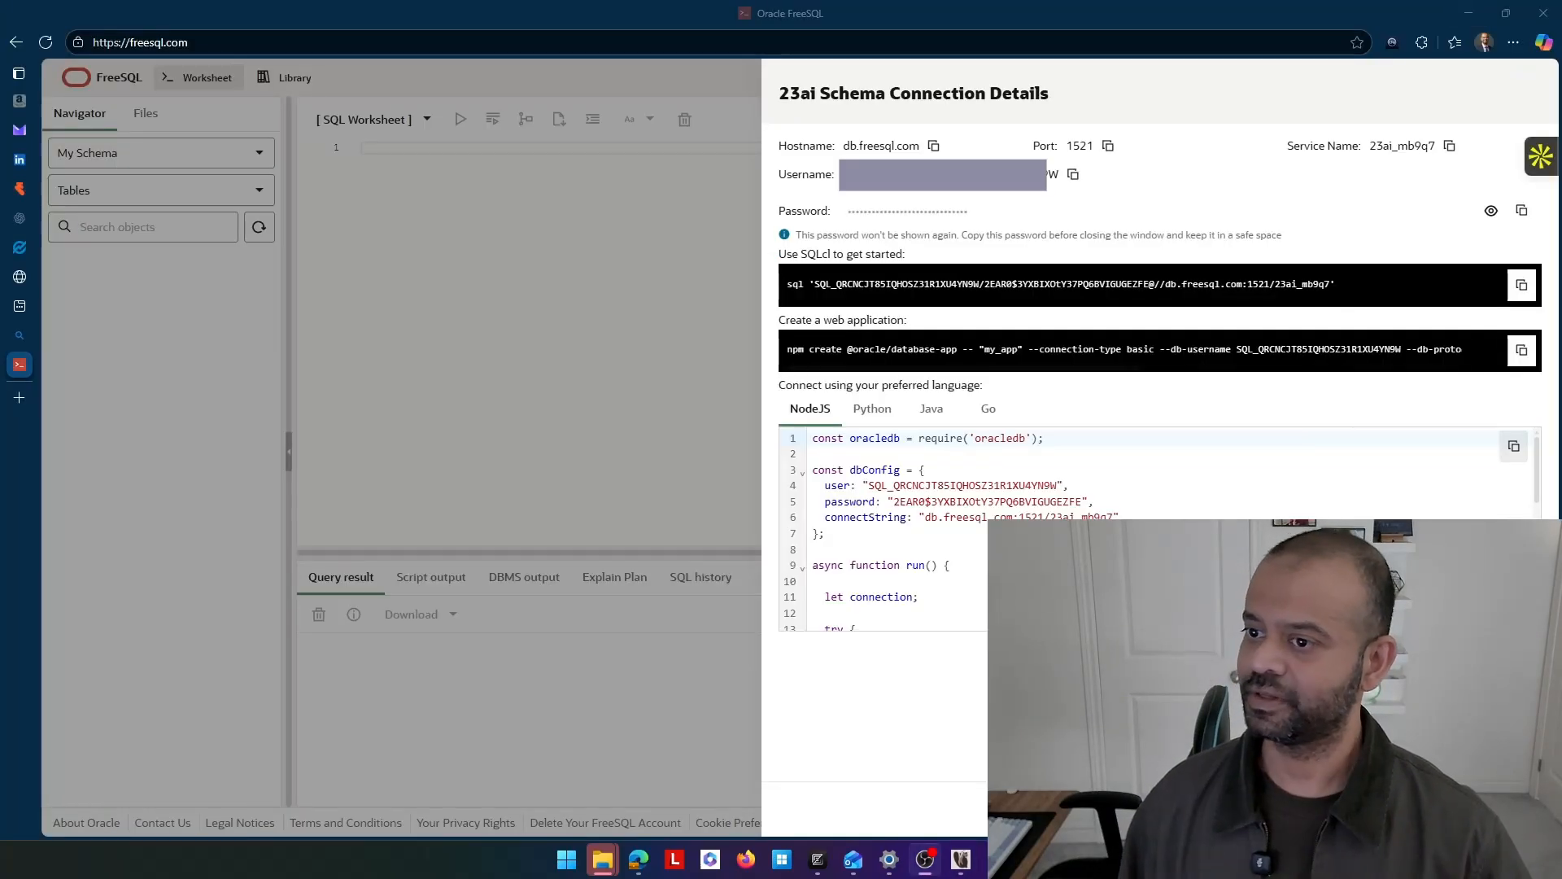
# - Close the 23ai schema connection details, then expand the Library beside the SQL worksheet and widen it
pyautogui.click(1506, 808)
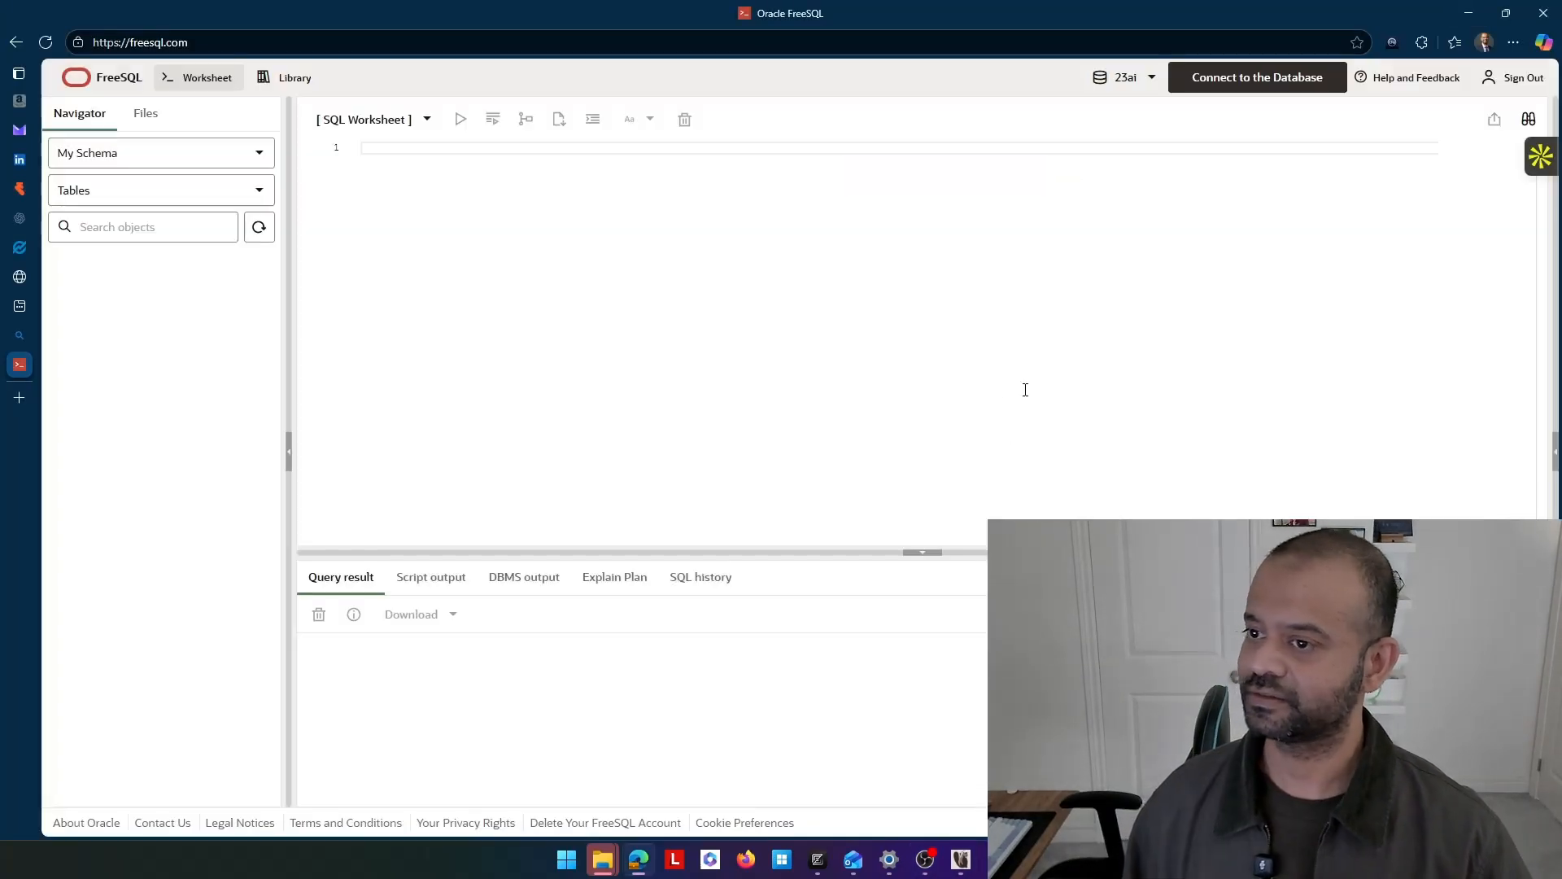
pyautogui.click(1554, 453)
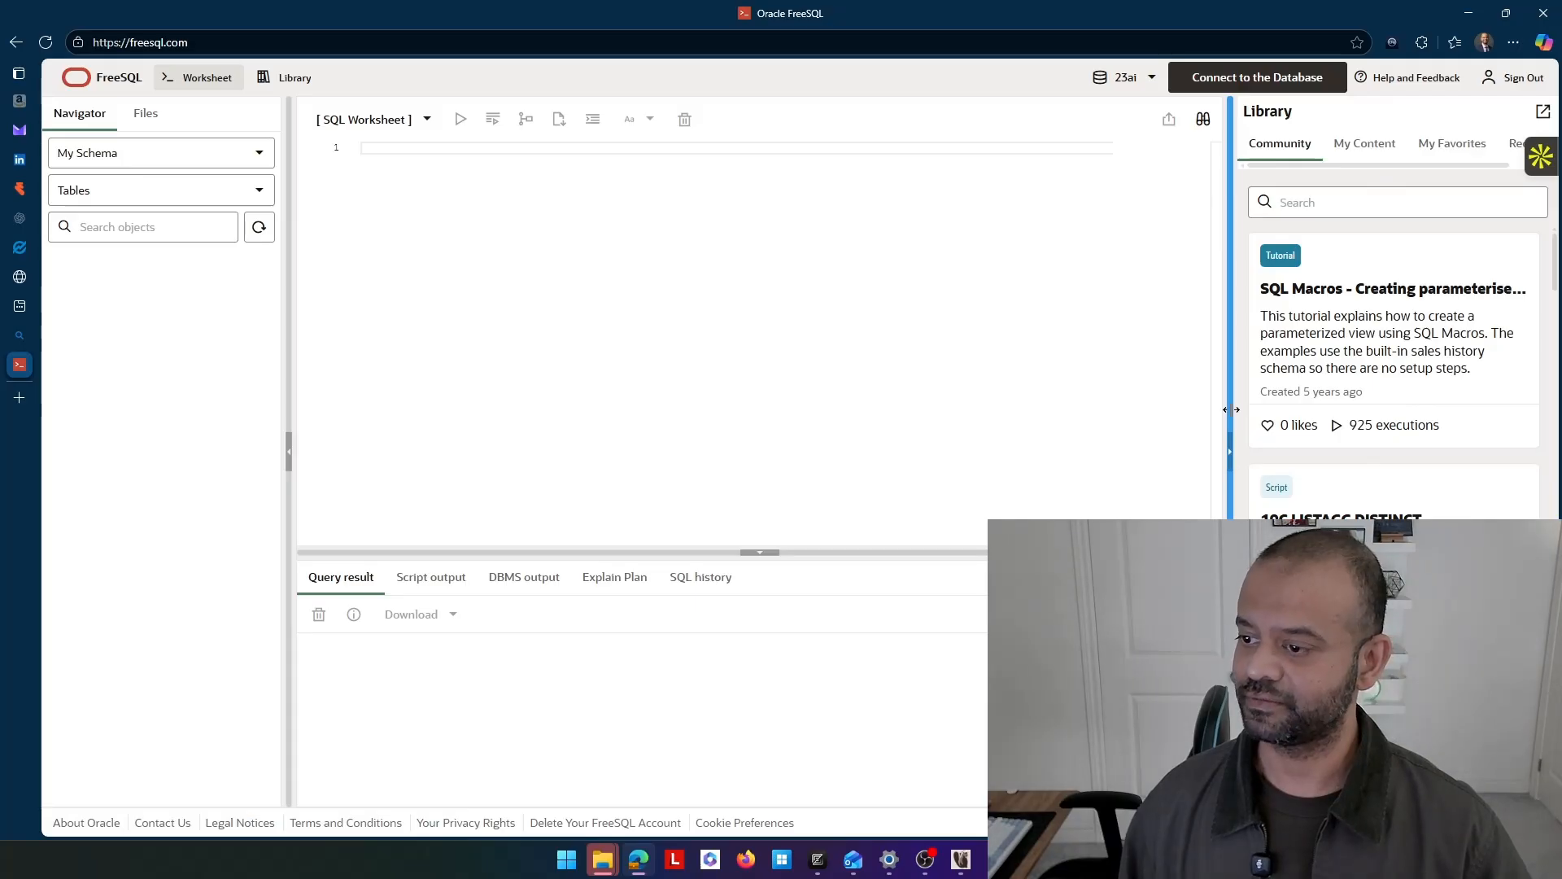
pyautogui.moveTo(1228, 469); pyautogui.dragTo(1139, 439)
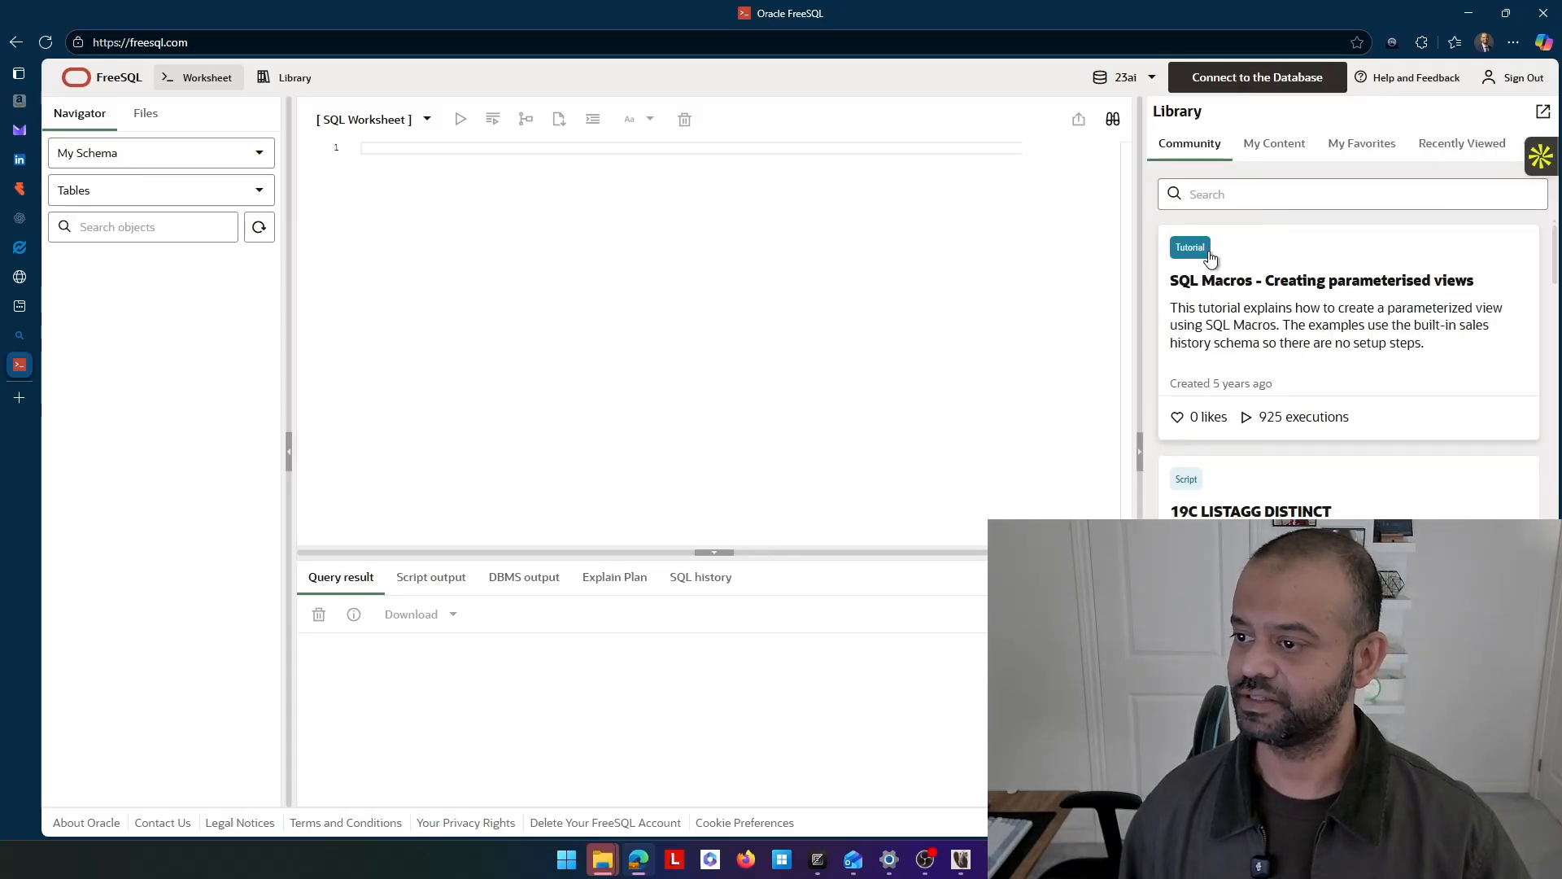
# - Browse the community library, open the tutorial Creating Tables: Databases for Developers, and read its Creating a Table module
pyautogui.scroll(-7, 1302, 382)
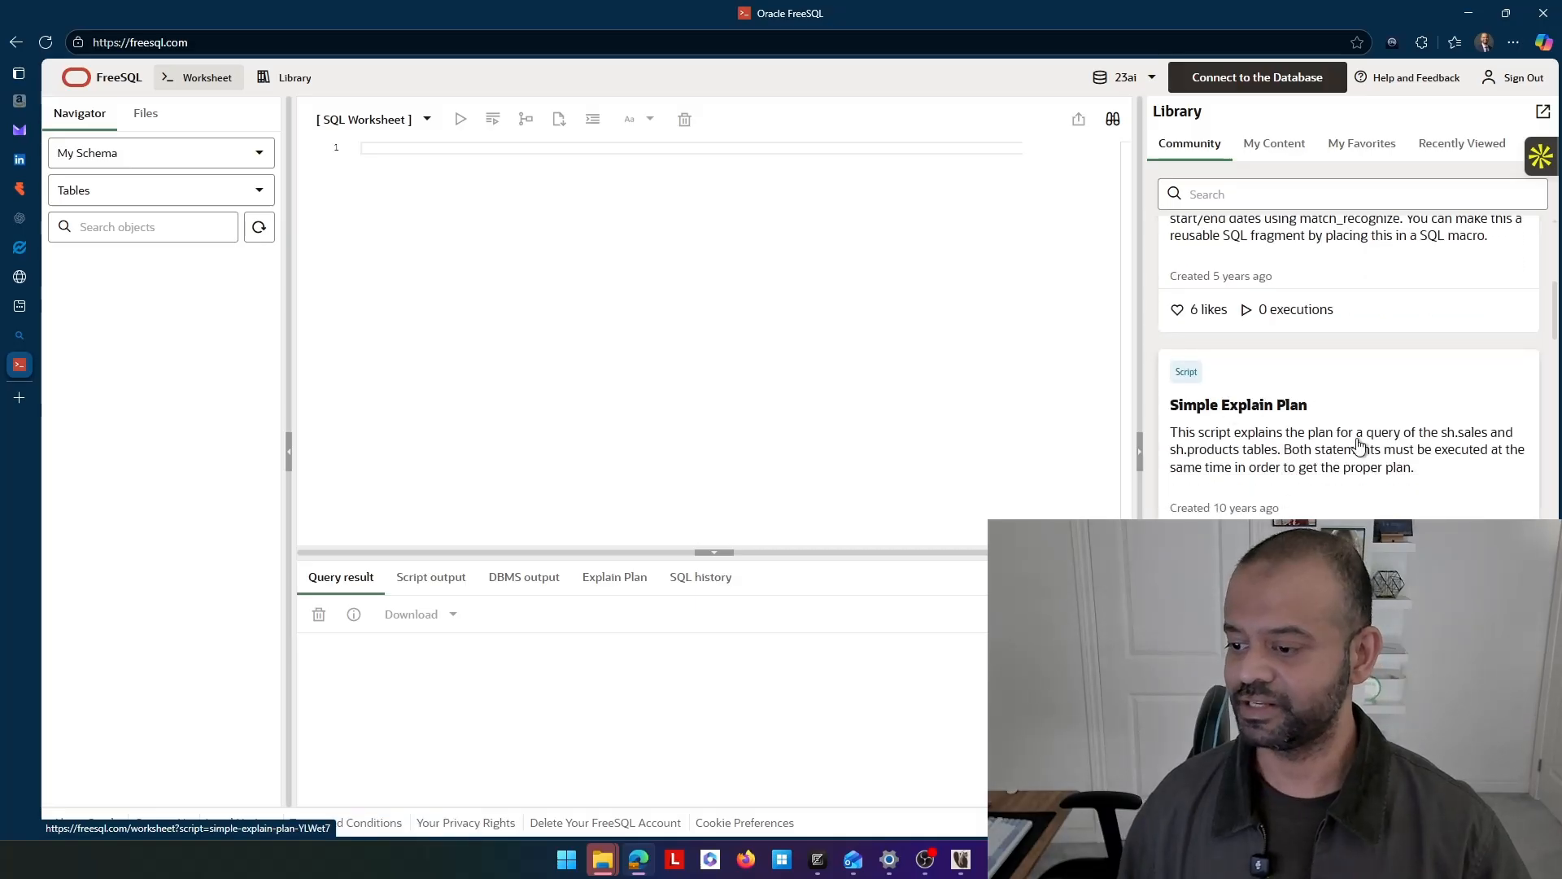
pyautogui.scroll(-4, 1353, 444)
pyautogui.scroll(-1, 1353, 446)
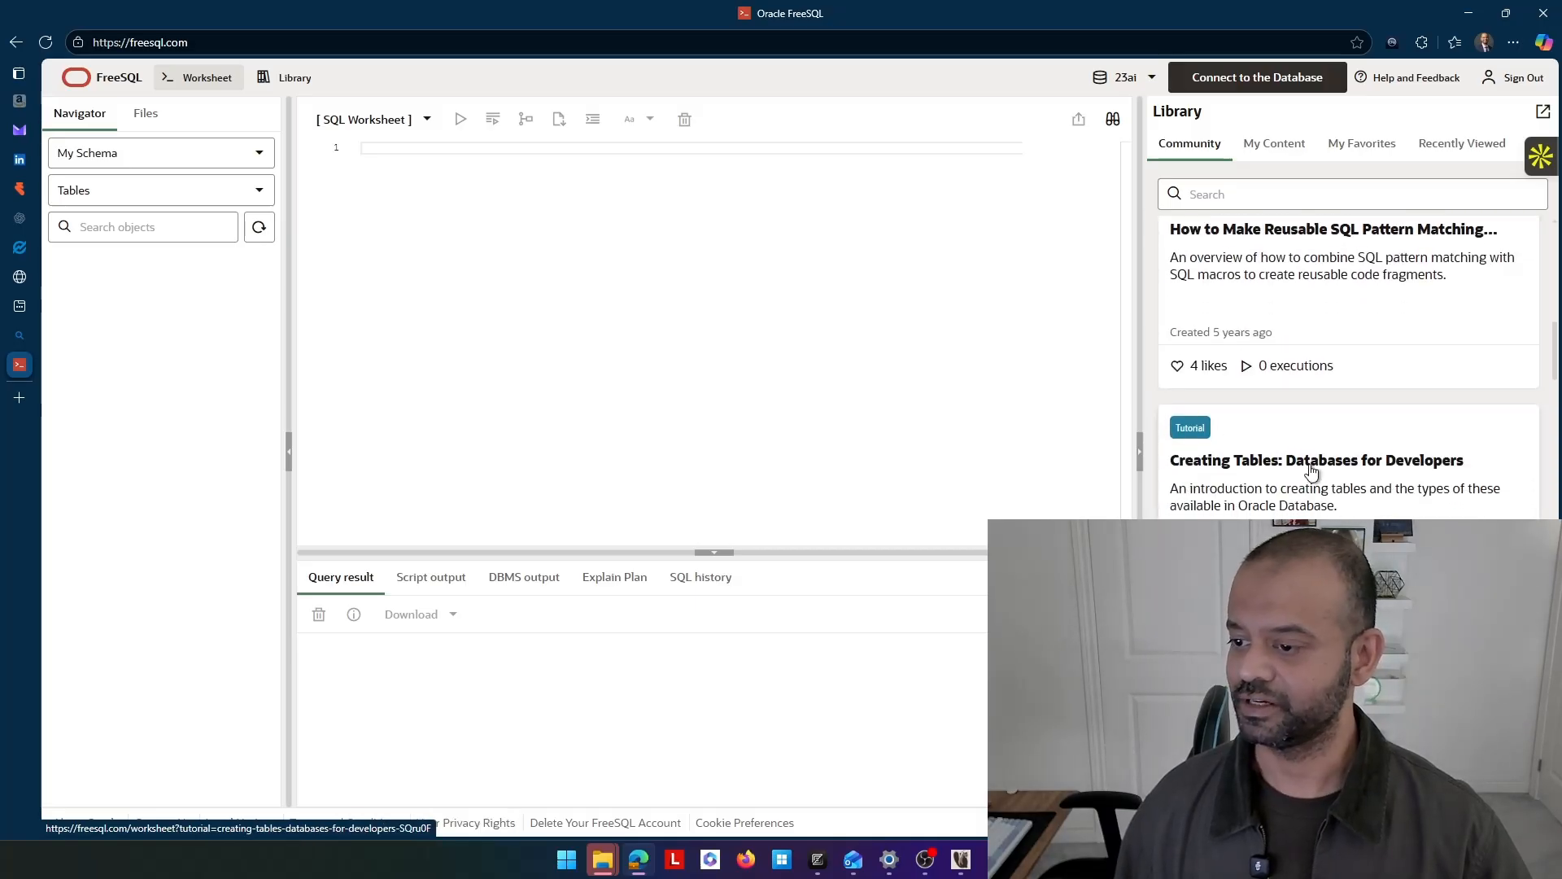
pyautogui.click(1266, 477)
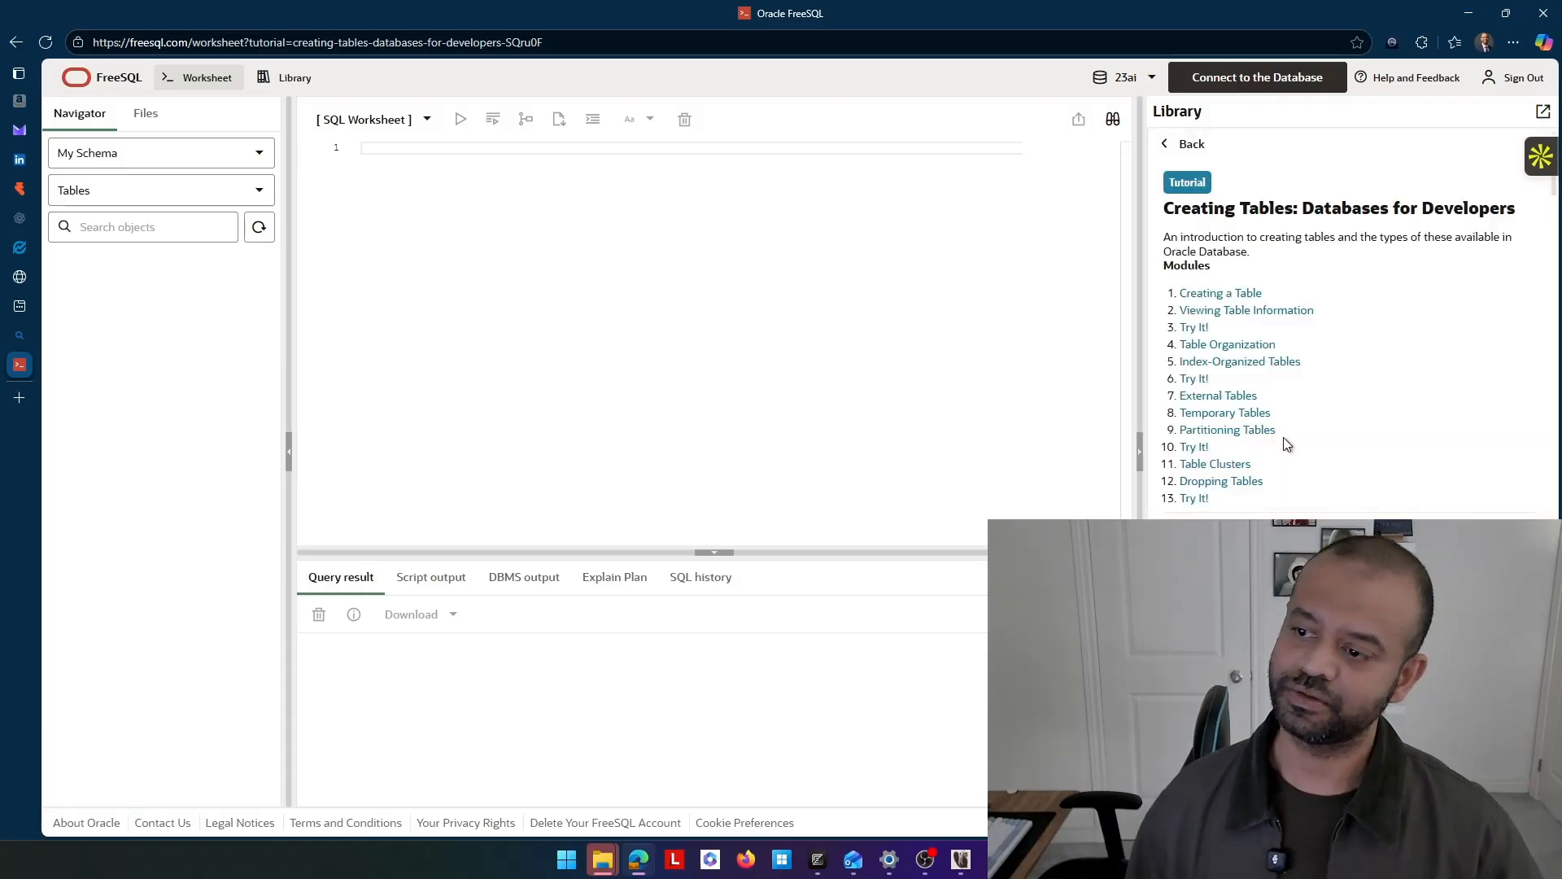
pyautogui.scroll(-3, 1416, 423)
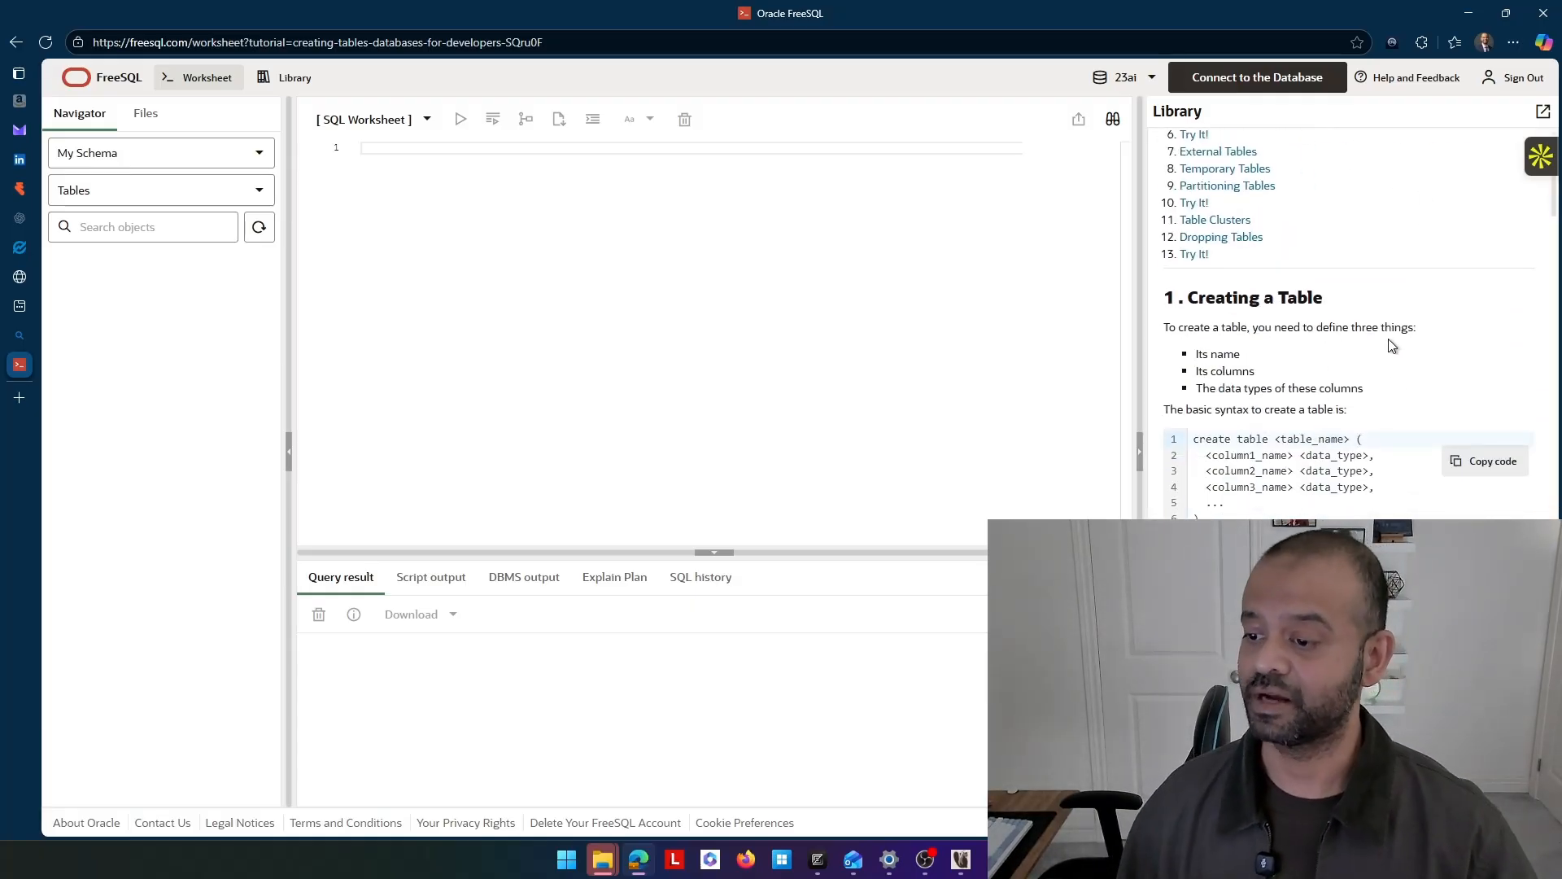
pyautogui.scroll(-2, 1391, 346)
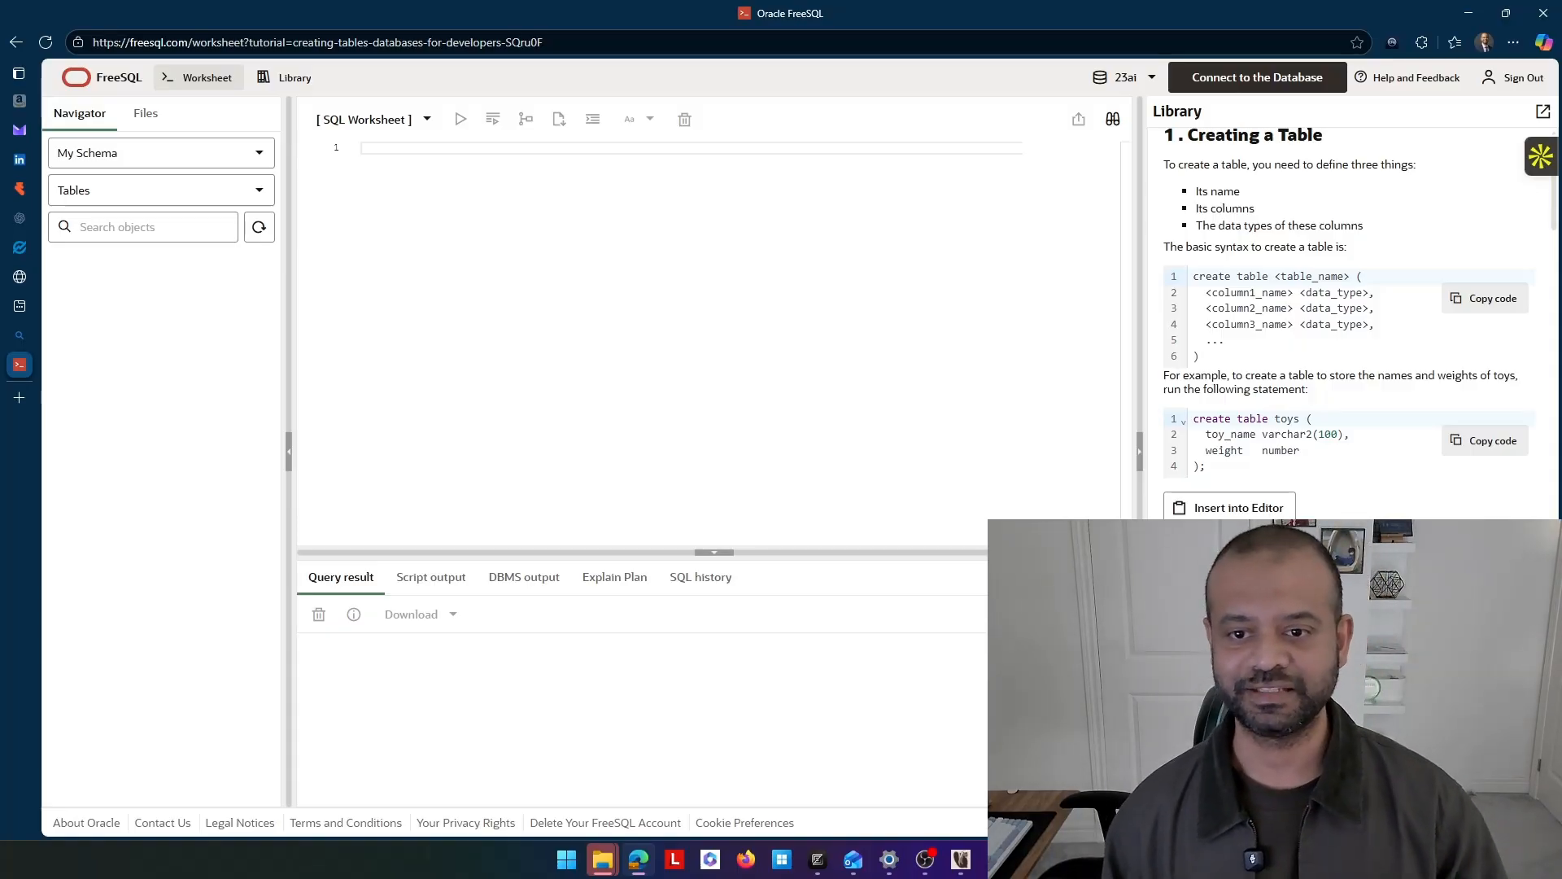
# - Open the choice of database versions for the FreeSQL worksheet
pyautogui.click(1148, 79)
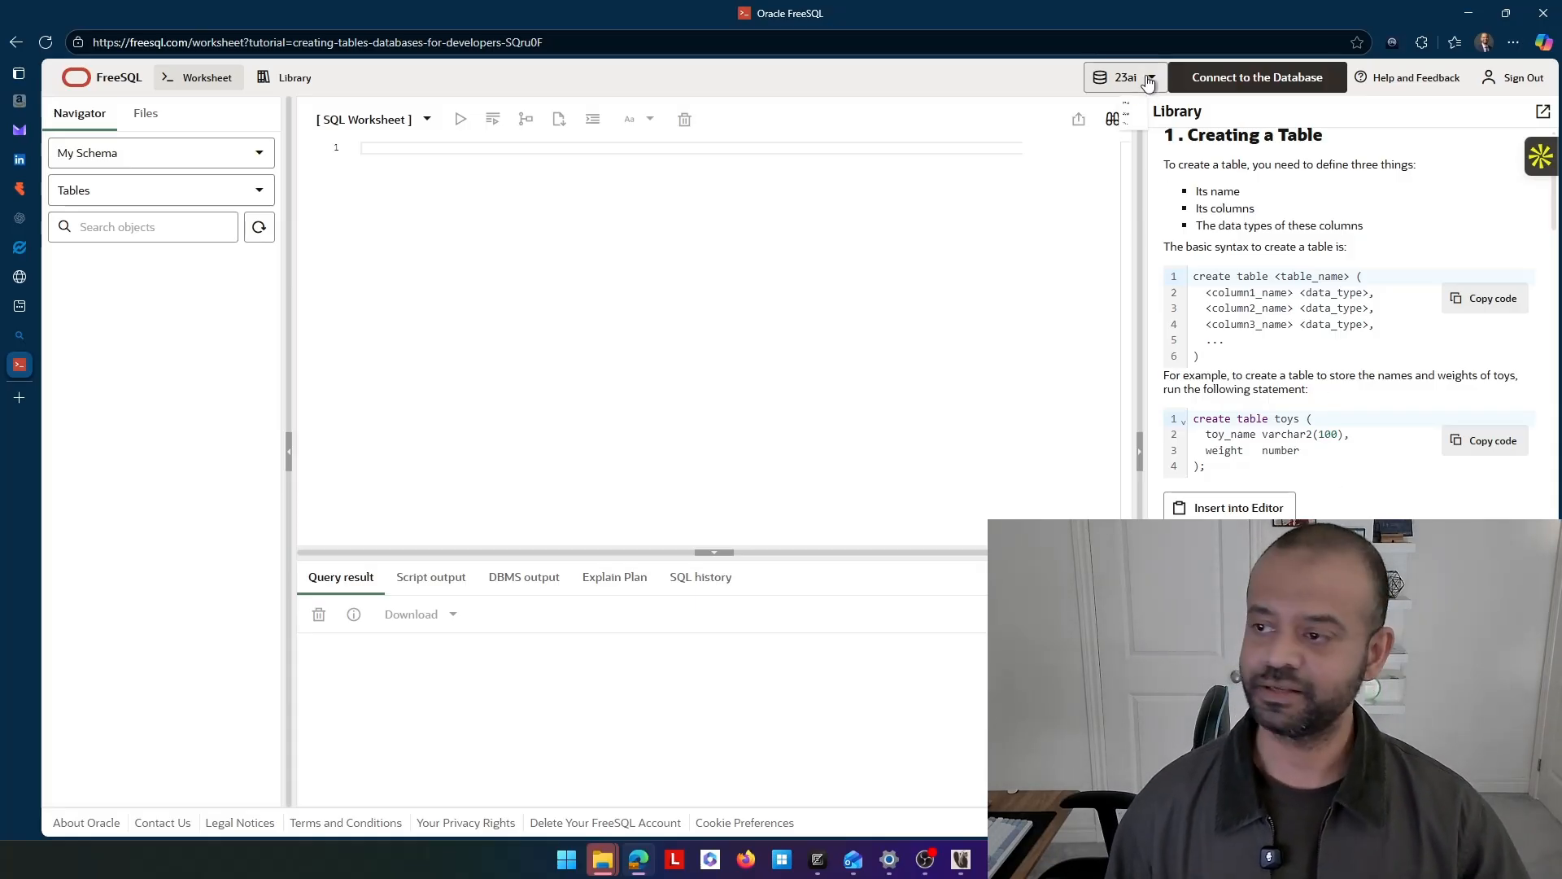